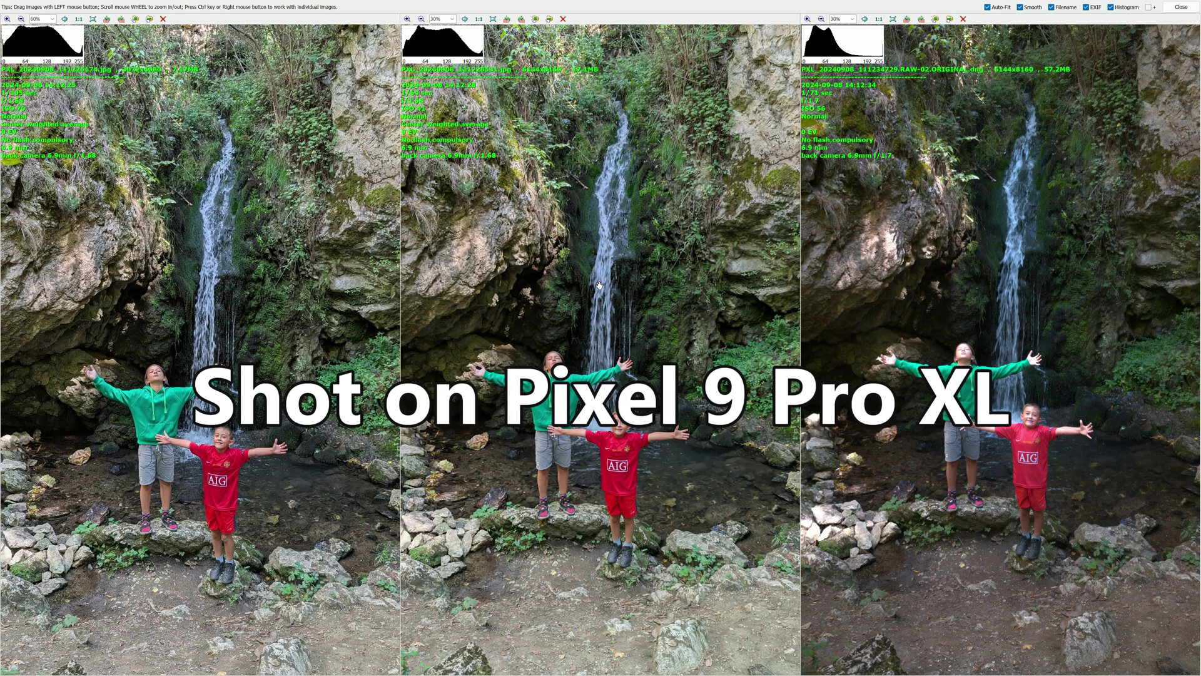
- Inspect the three waterfall photos, and compare the three action shots of the jumping child up close
scroll(281, 249, up, 1)
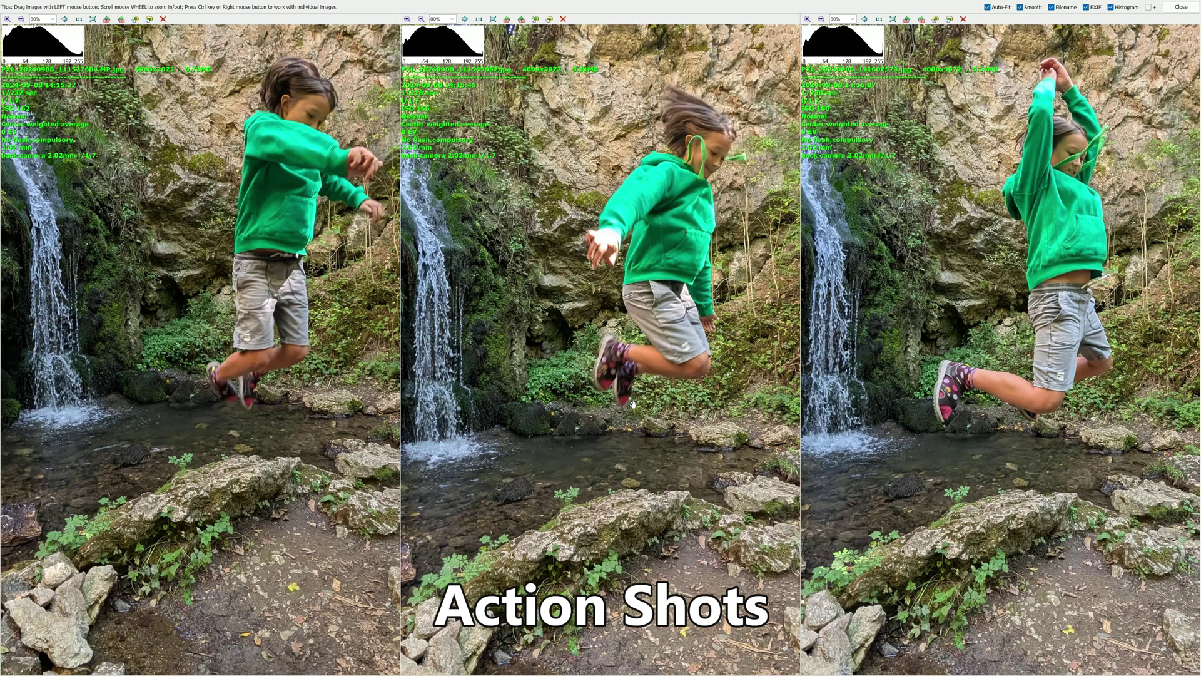
scroll(634, 398, up, 3)
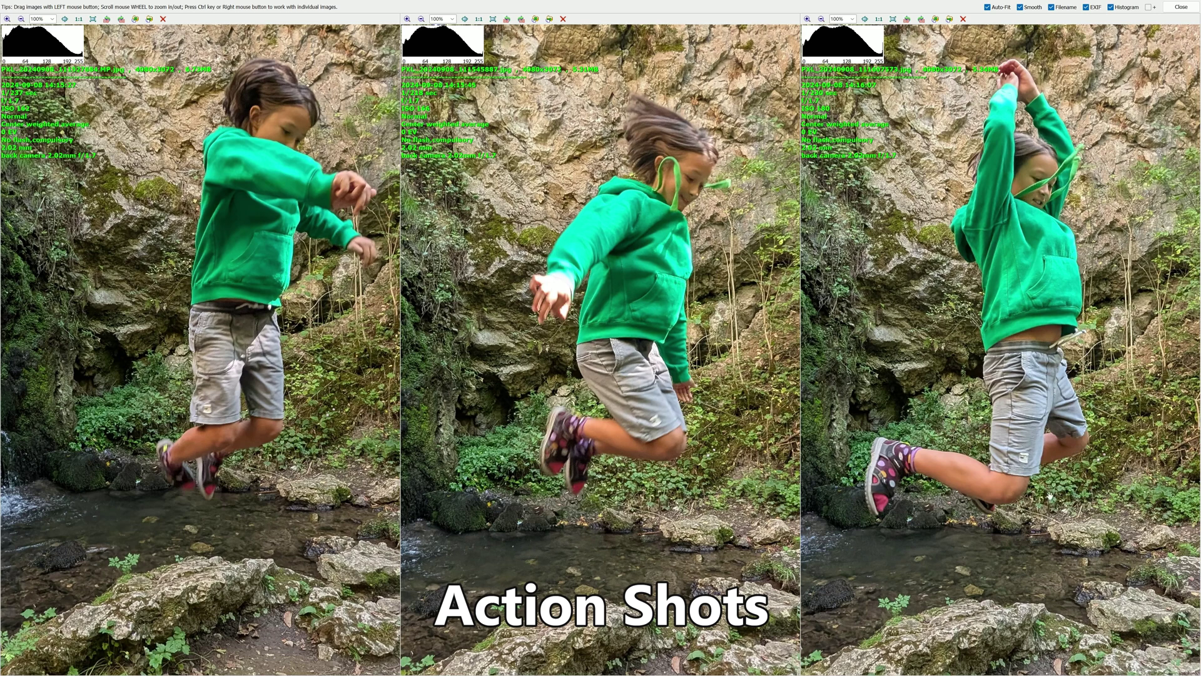
scroll(1016, 475, down, 2)
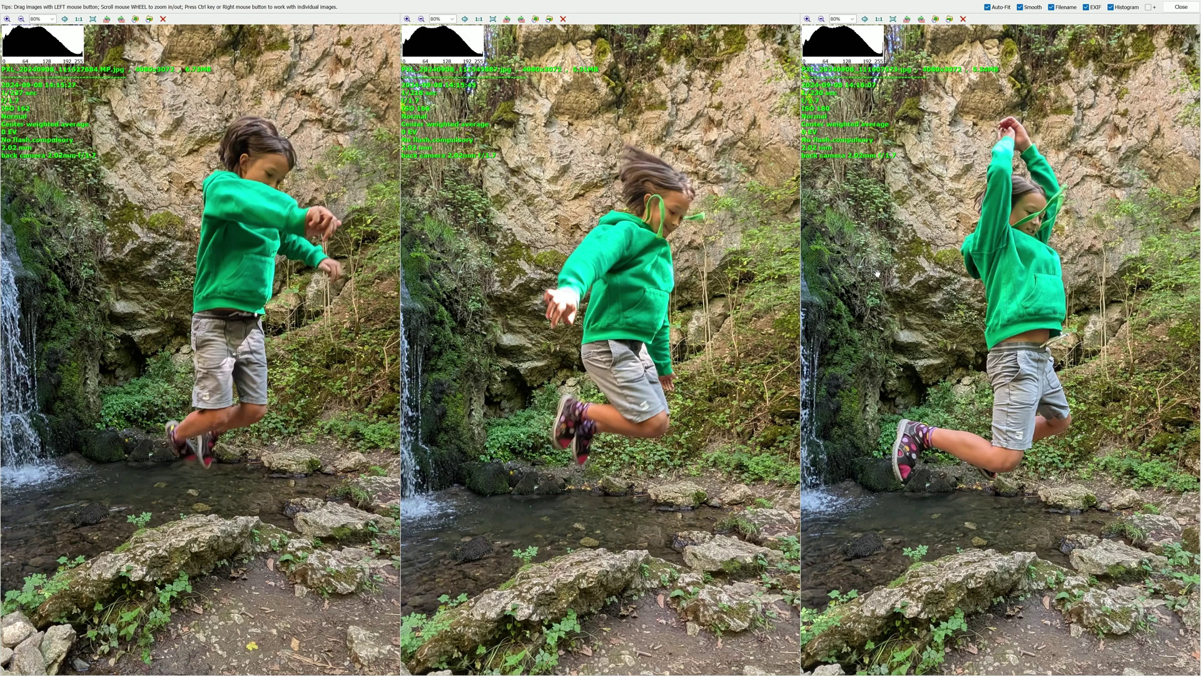
scroll(674, 260, up, 2)
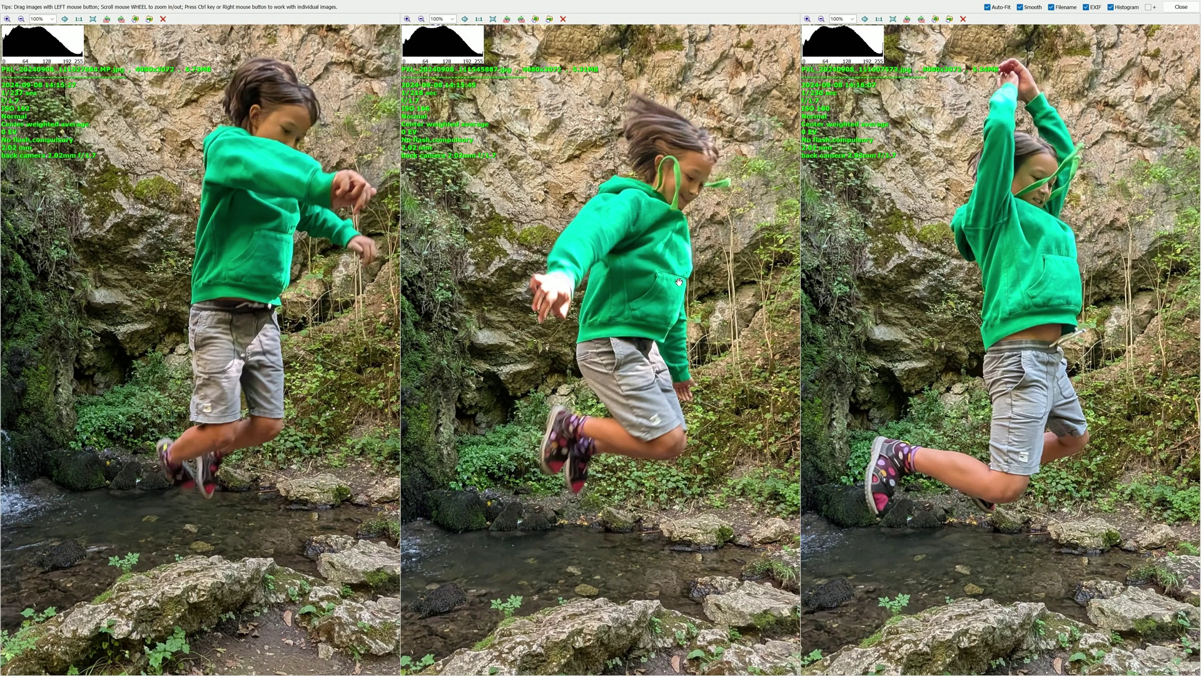
drag(677, 279, 642, 323)
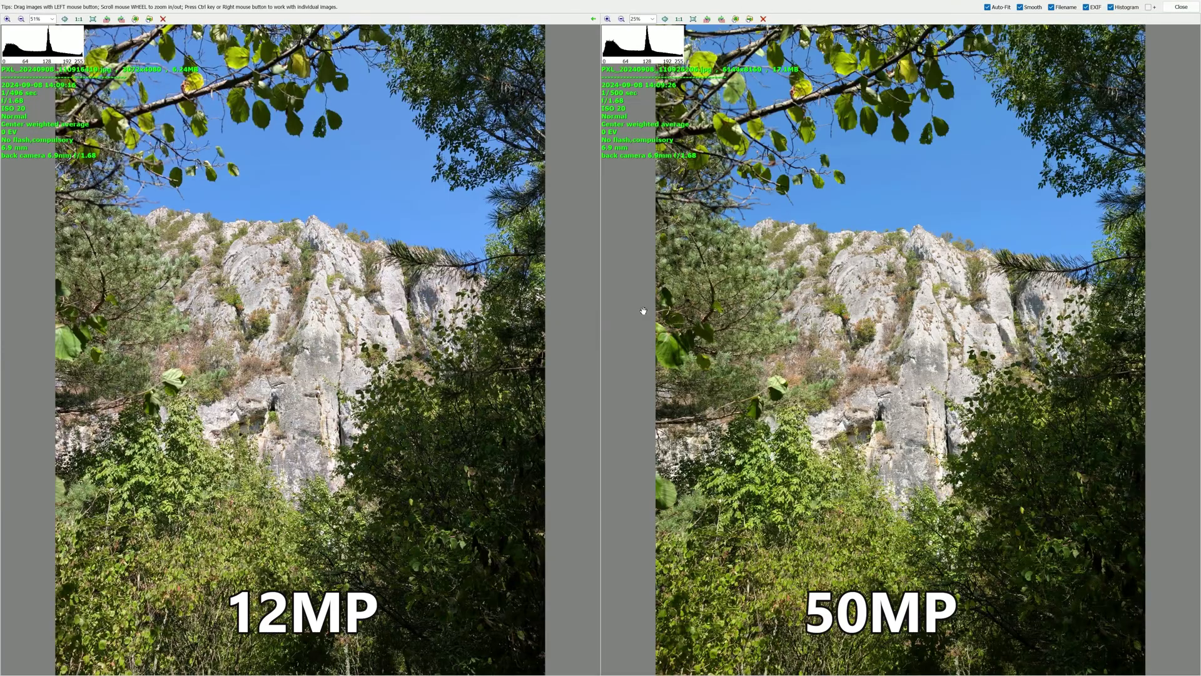
- Compare the overall cliff landscape in the 12MP and 50MP photos side by side
scroll(373, 223, up, 1)
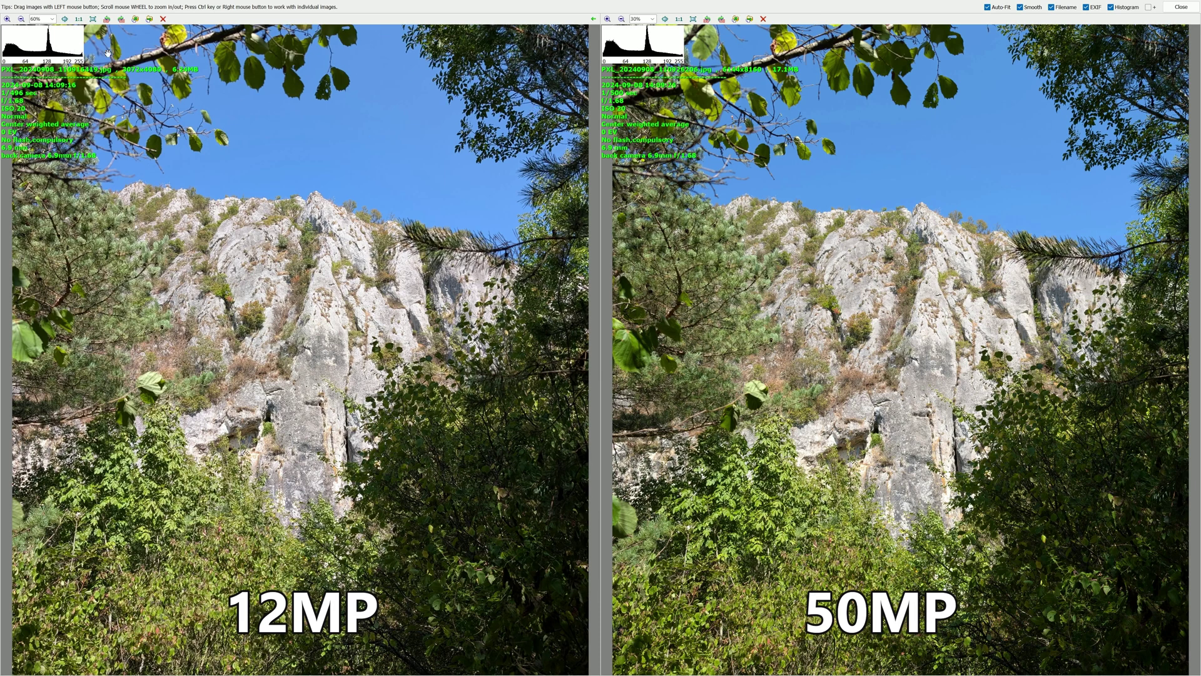
scroll(436, 236, down, 1)
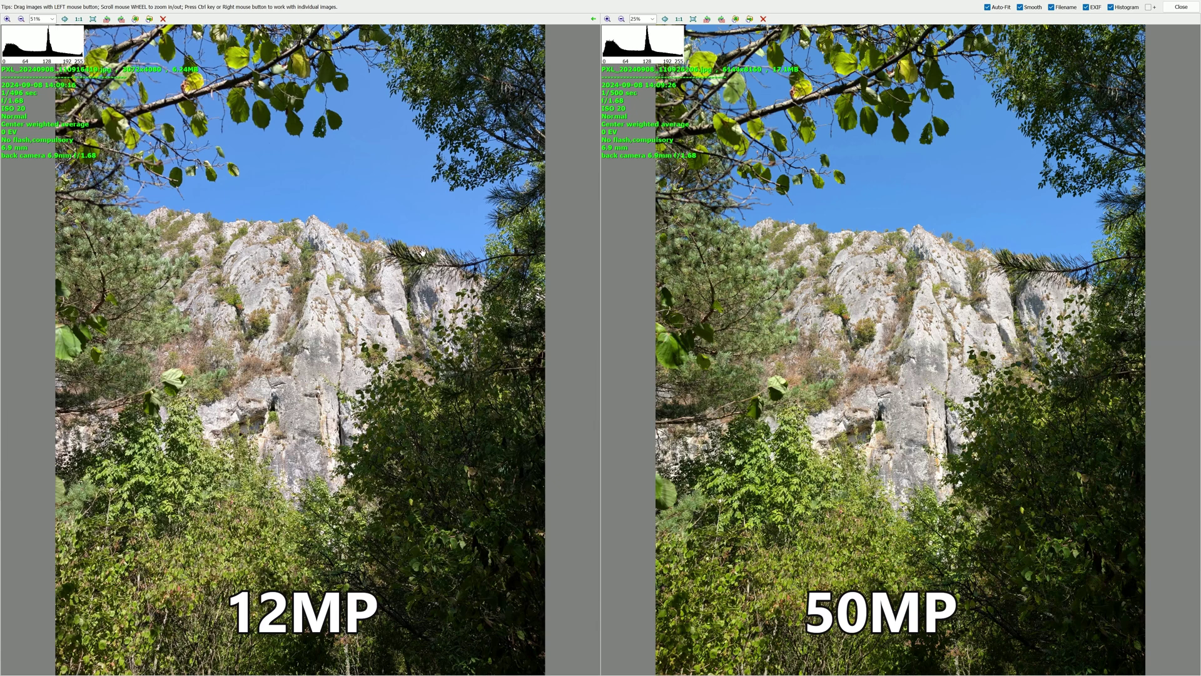
scroll(423, 251, up, 1)
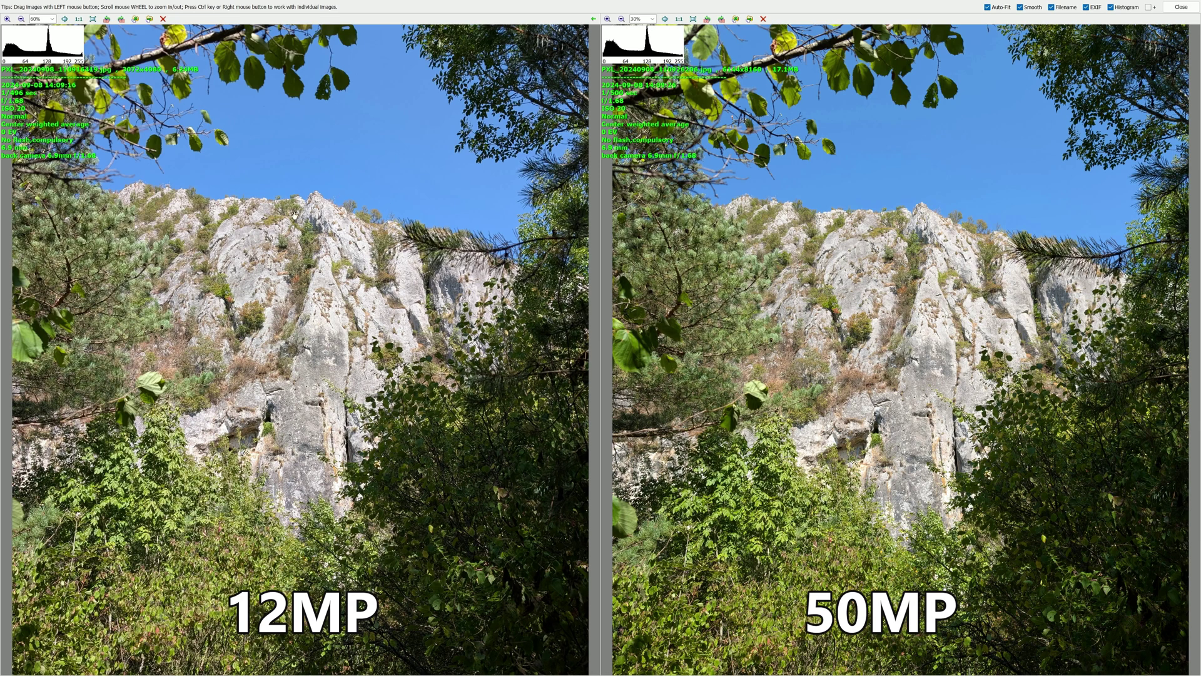
scroll(378, 383, up, 1)
scroll(499, 352, up, 1)
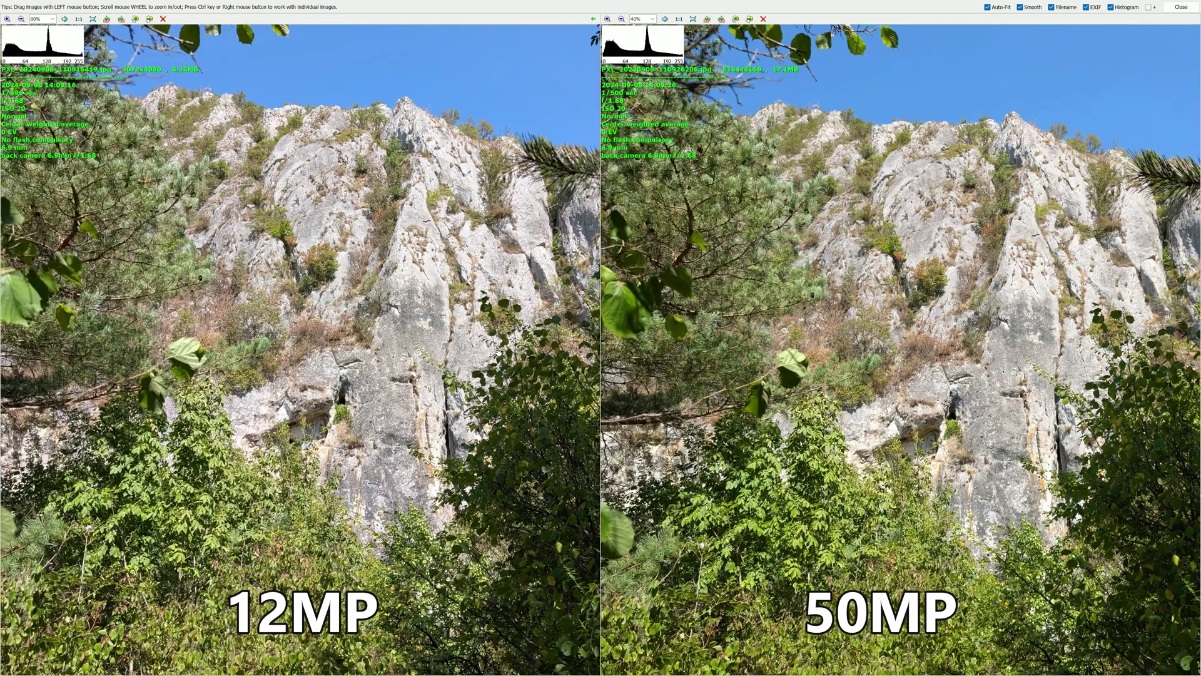
- Compare the leaf detail of the sunlit bushes below the cliff in the 12MP and 50MP photos
scroll(363, 389, up, 3)
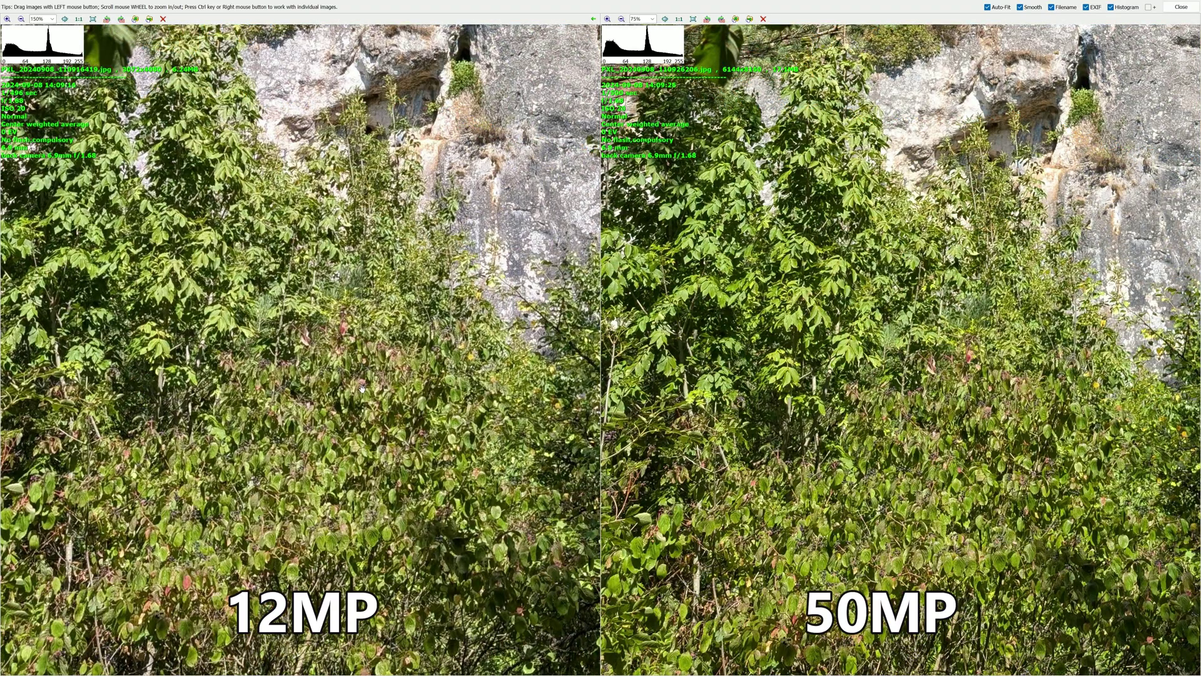
scroll(362, 389, up, 1)
drag(361, 388, 402, 332)
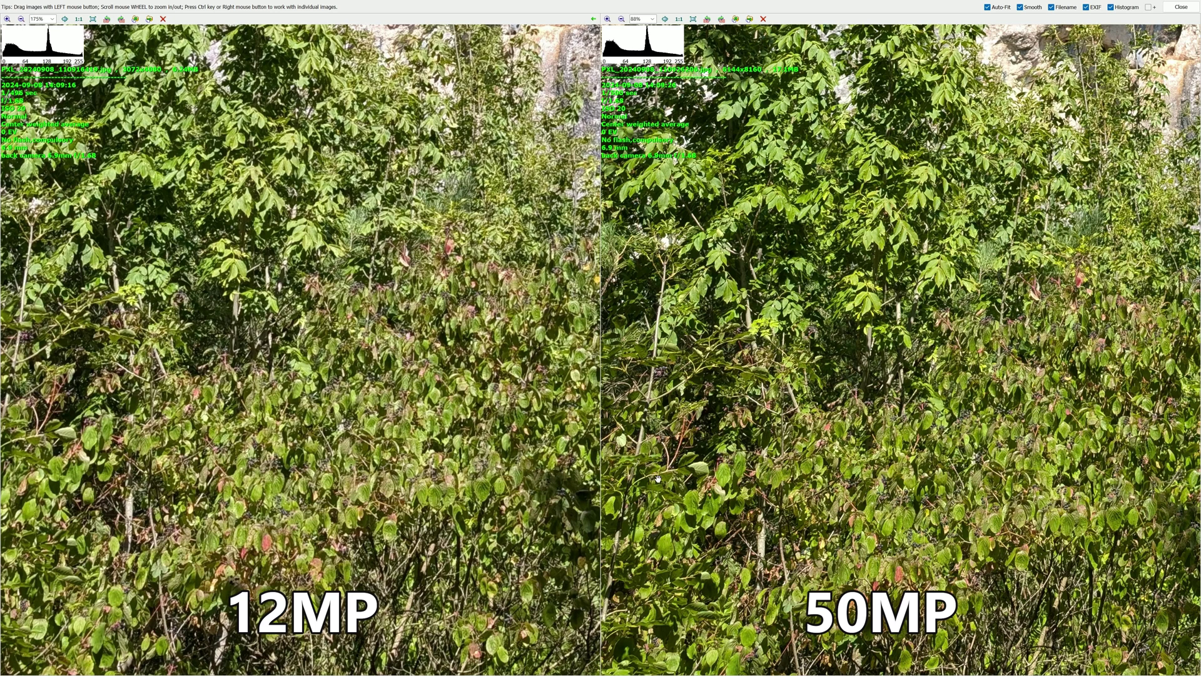
scroll(688, 479, up, 1)
scroll(716, 472, up, 1)
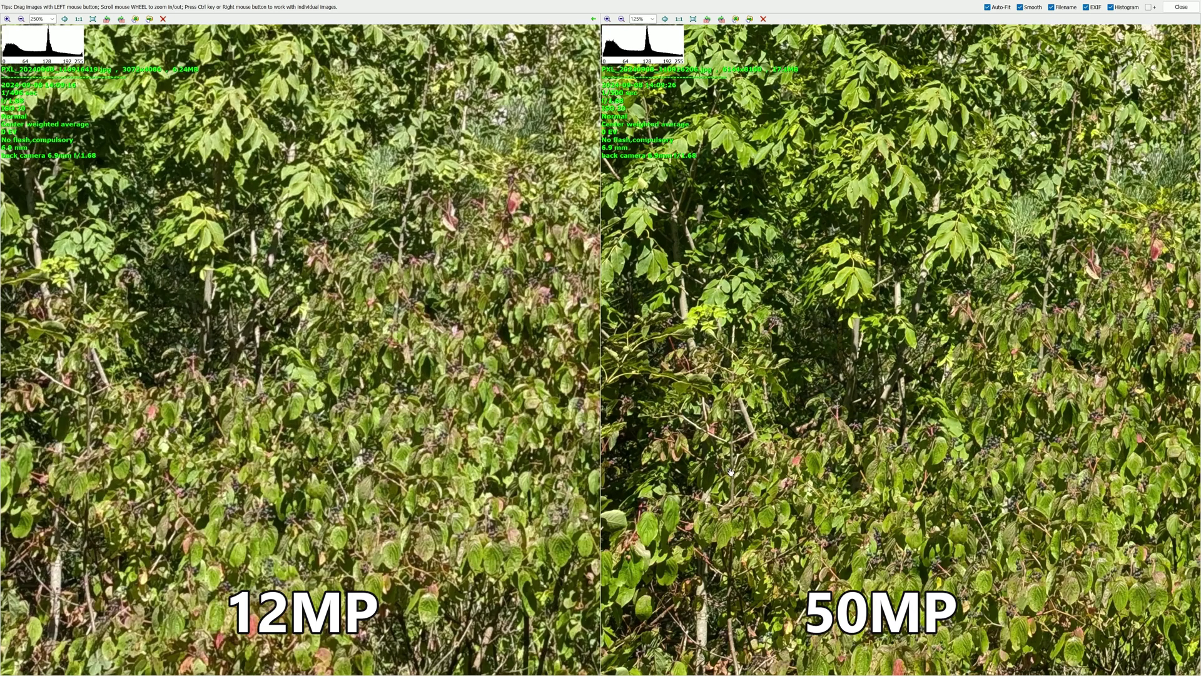
scroll(729, 469, up, 1)
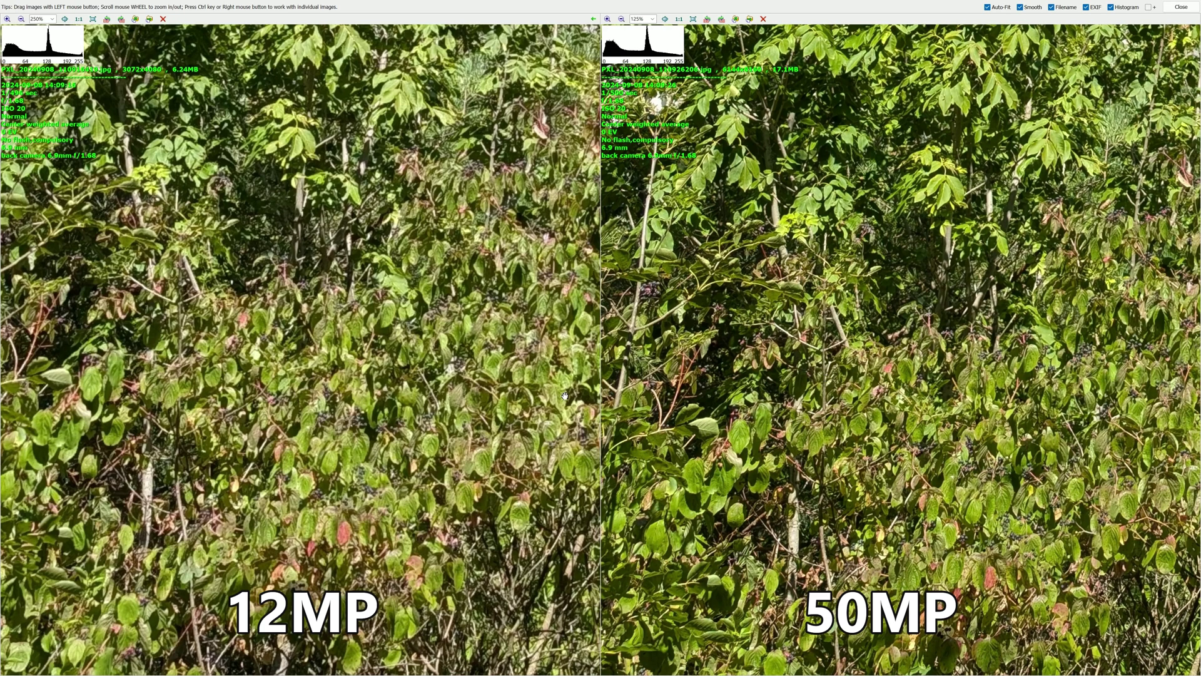
scroll(795, 366, up, 2)
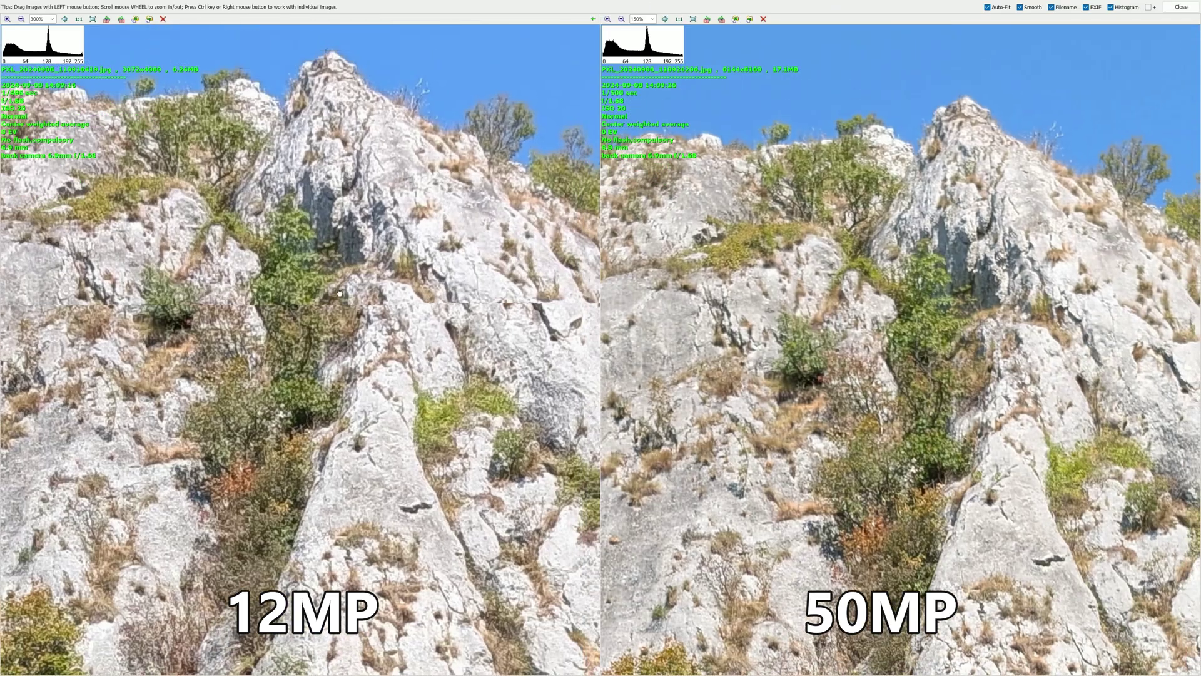
- Compare the rock texture and shrubs around the cliff's peak in both photos at high magnification
drag(340, 293, 300, 356)
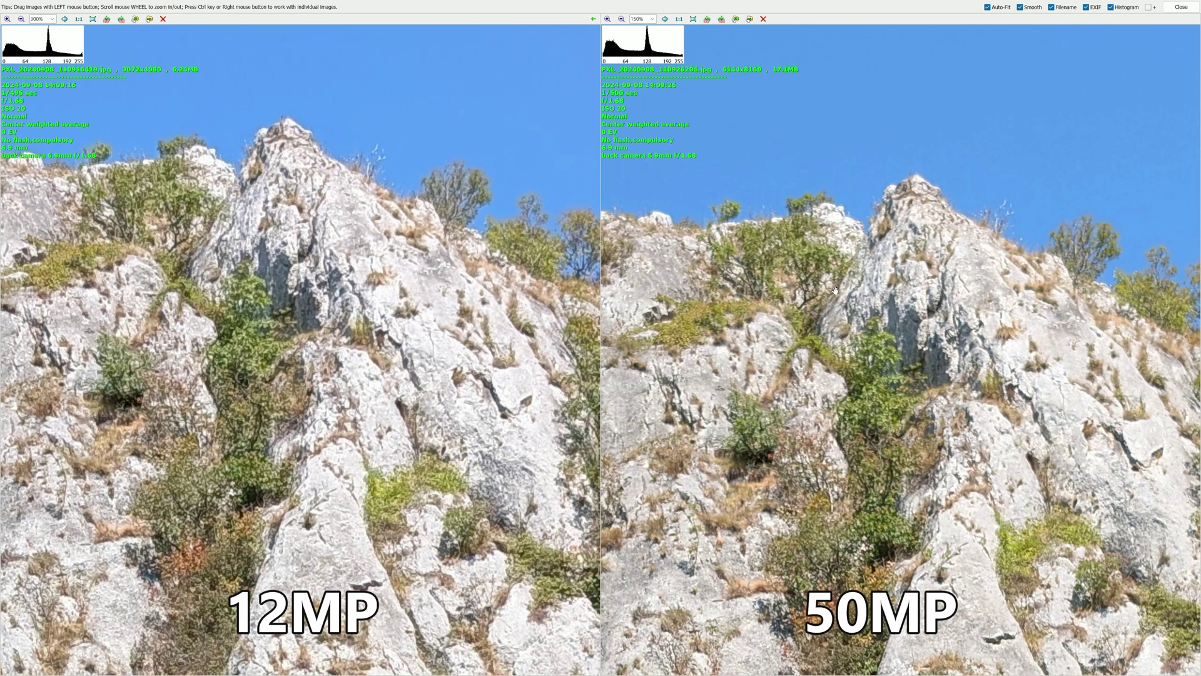
scroll(836, 293, down, 1)
scroll(837, 294, up, 2)
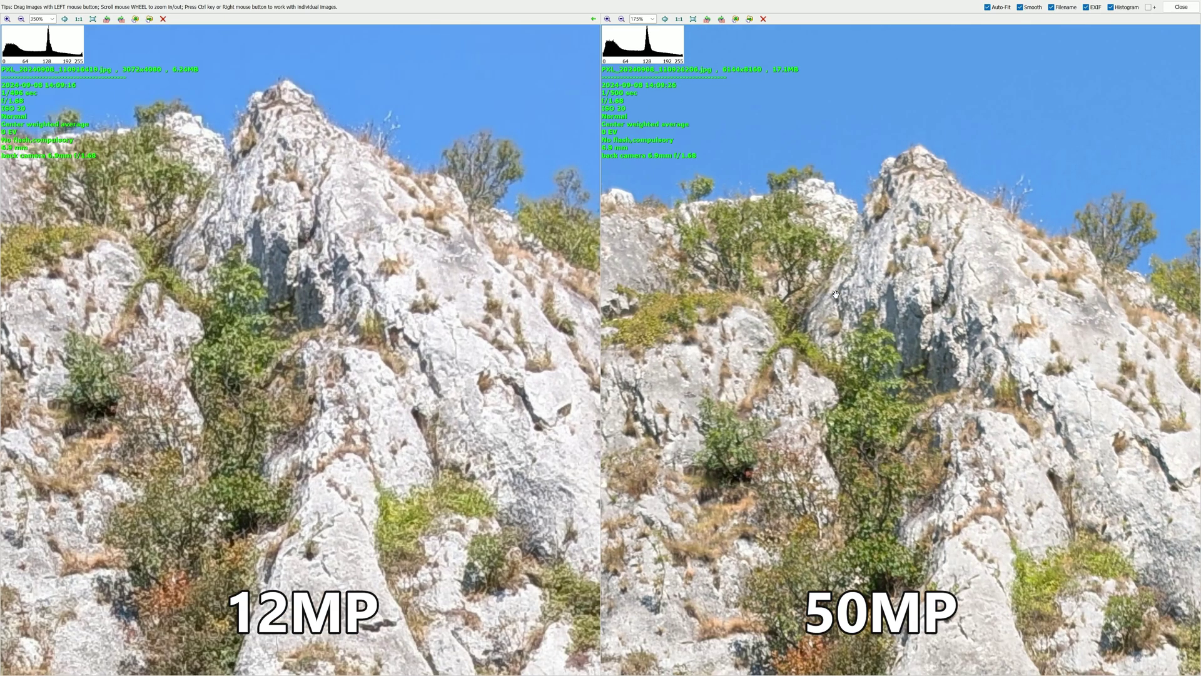
scroll(879, 210, up, 3)
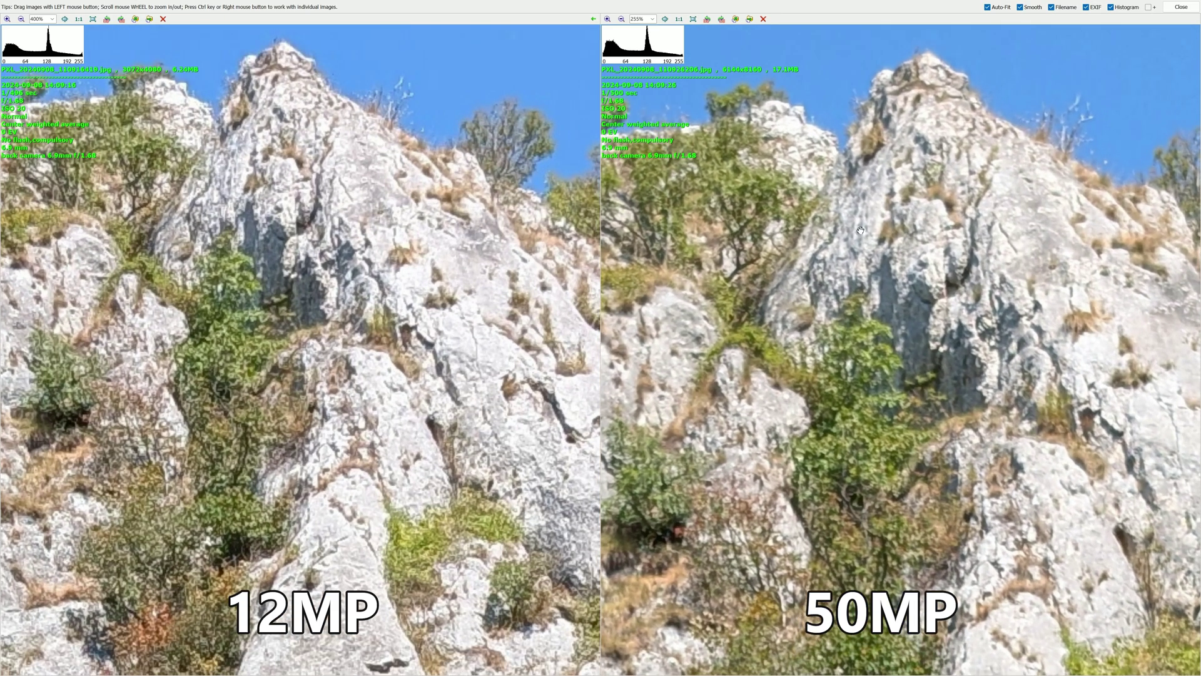
drag(484, 199, 468, 250)
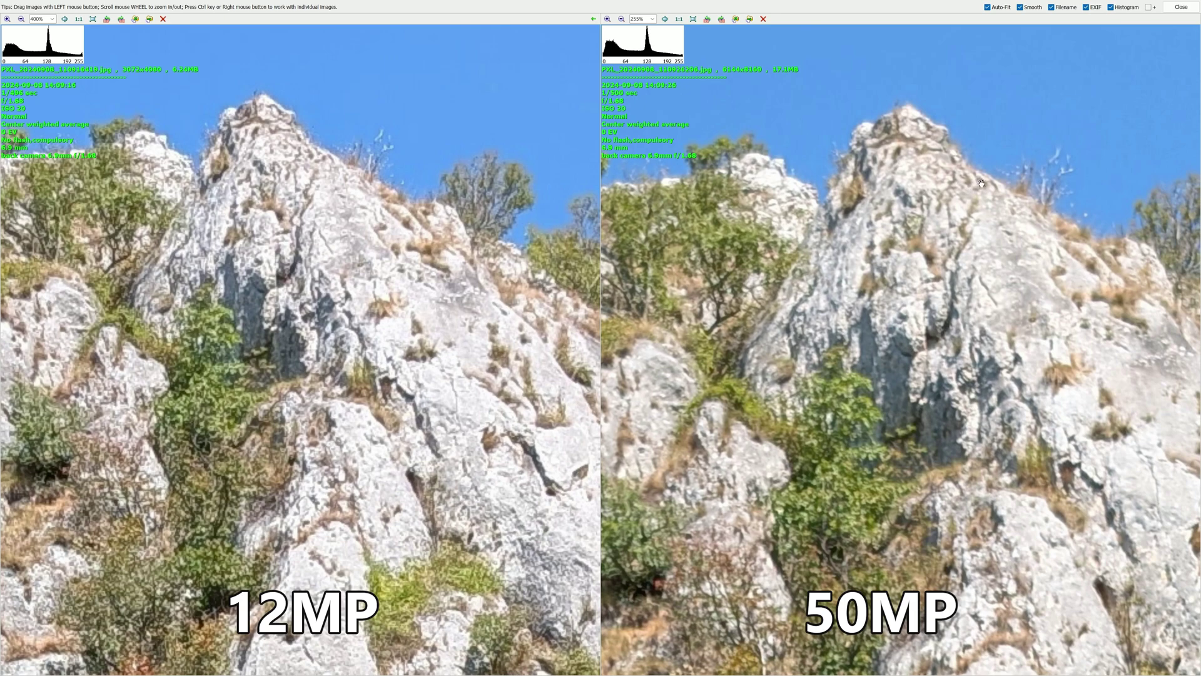
scroll(977, 207, down, 3)
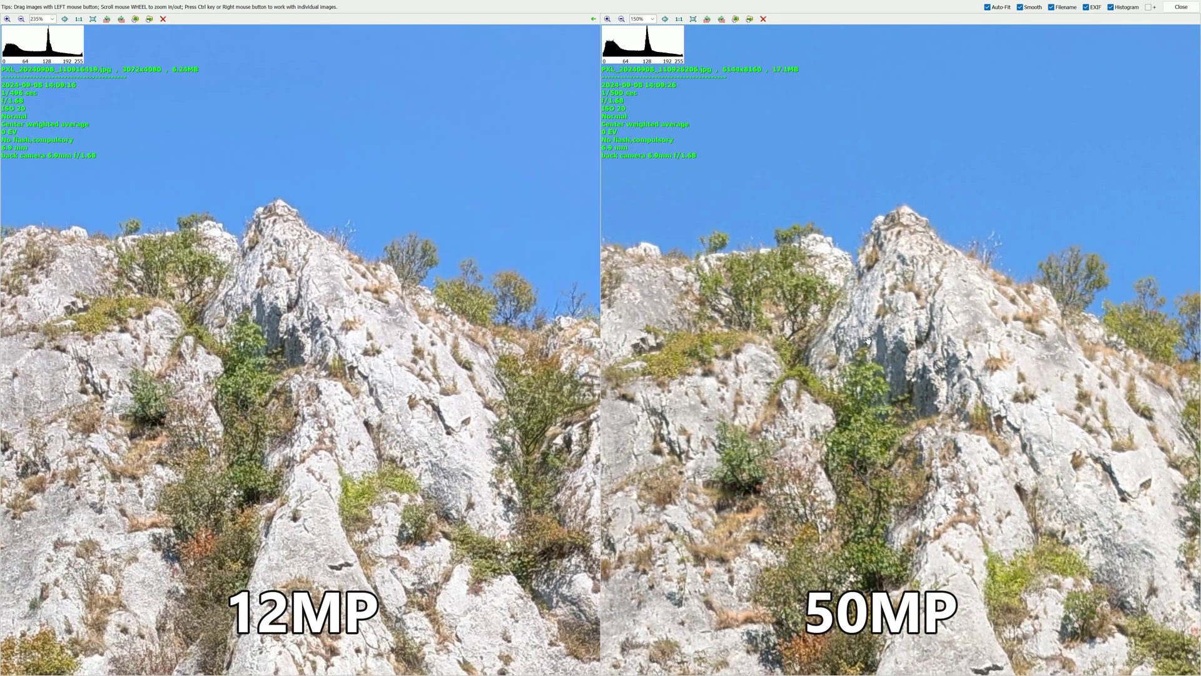
- Compare the detail of the middle cliff face below the peak in the 12MP and 50MP photos
key(Down)
key(Down)
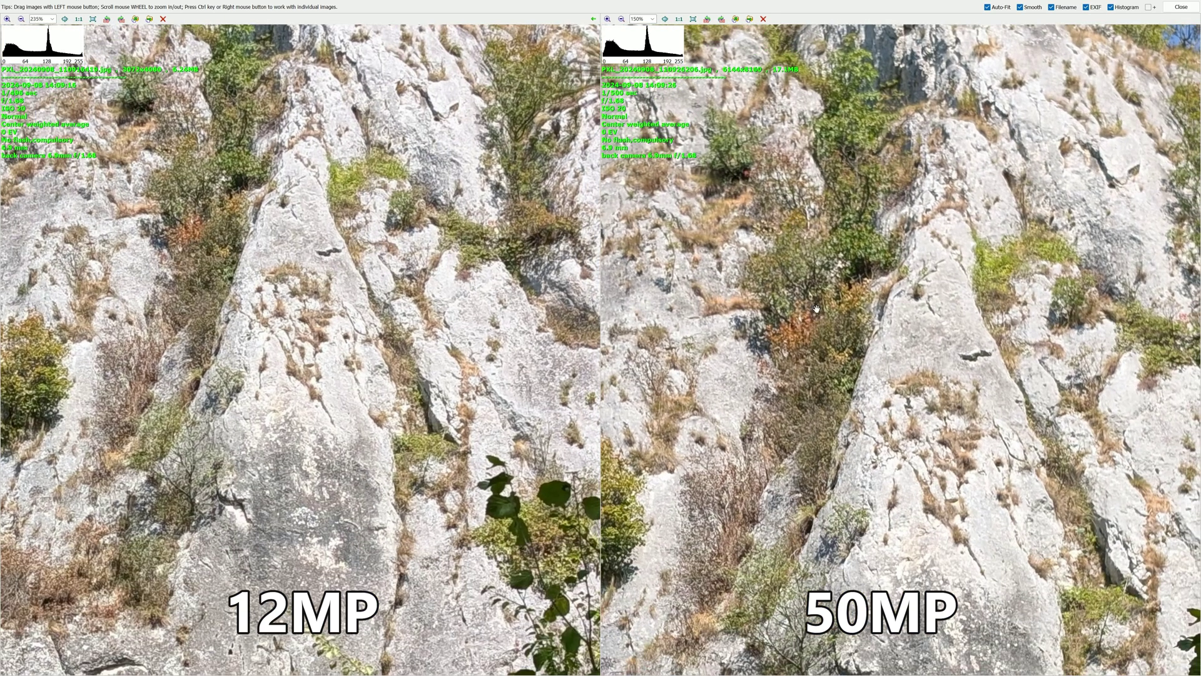
scroll(821, 346, down, 2)
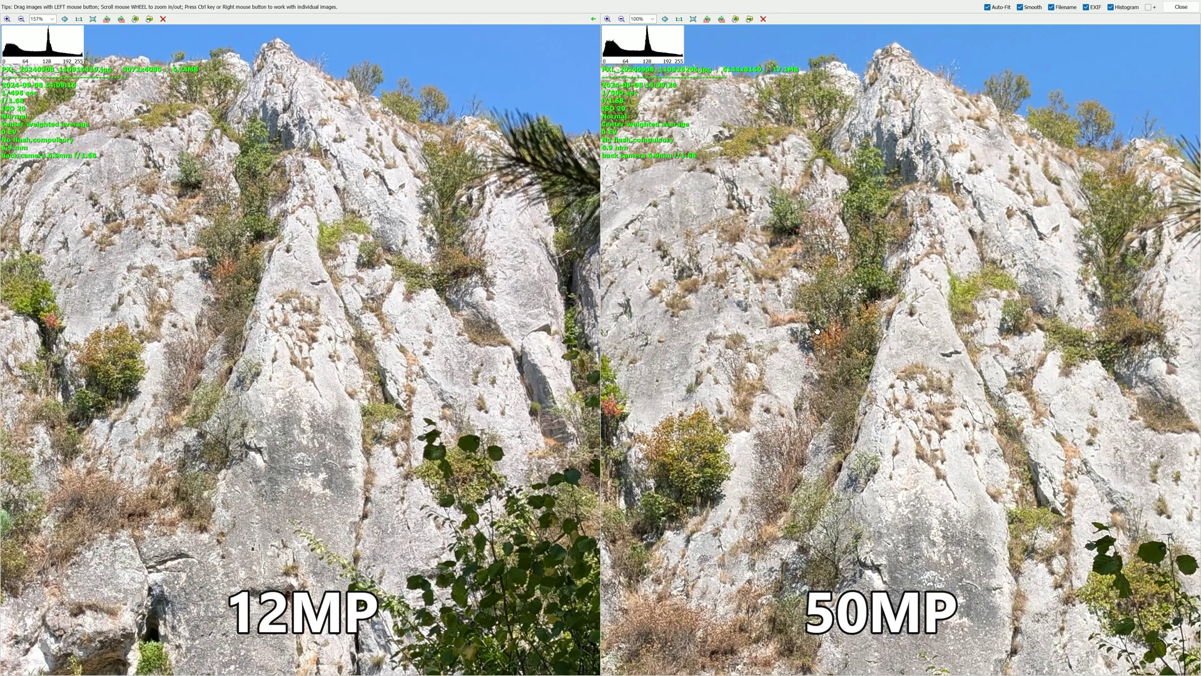
drag(821, 346, 806, 287)
scroll(806, 287, down, 2)
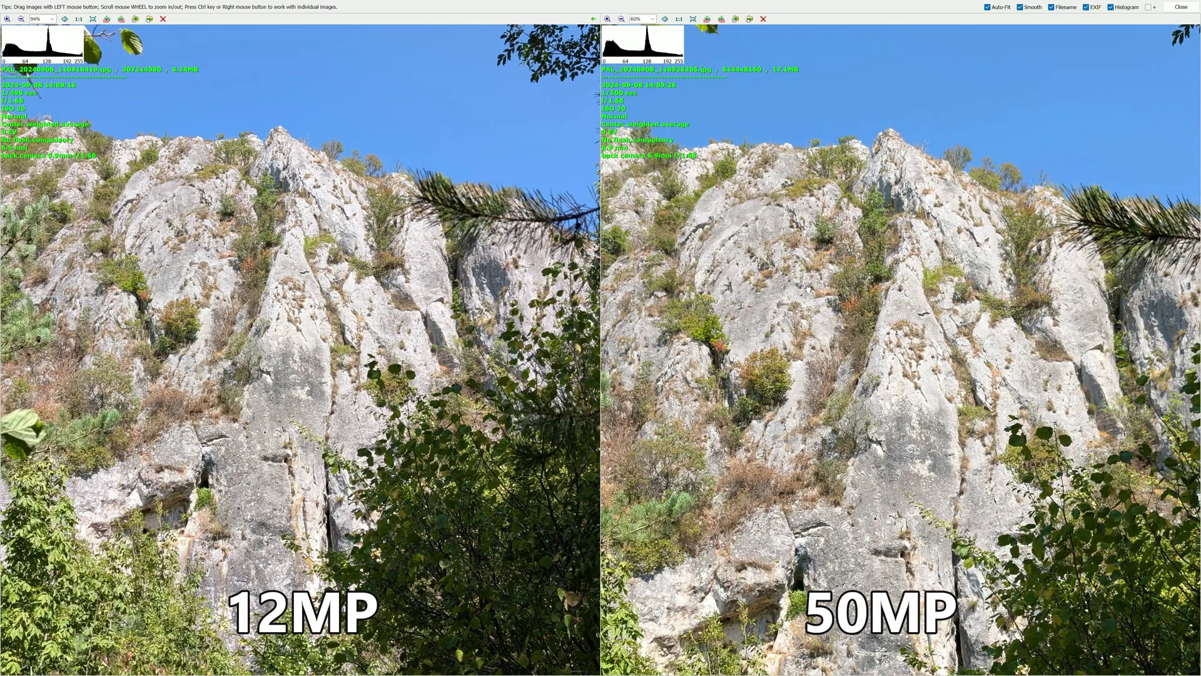
scroll(808, 287, up, 2)
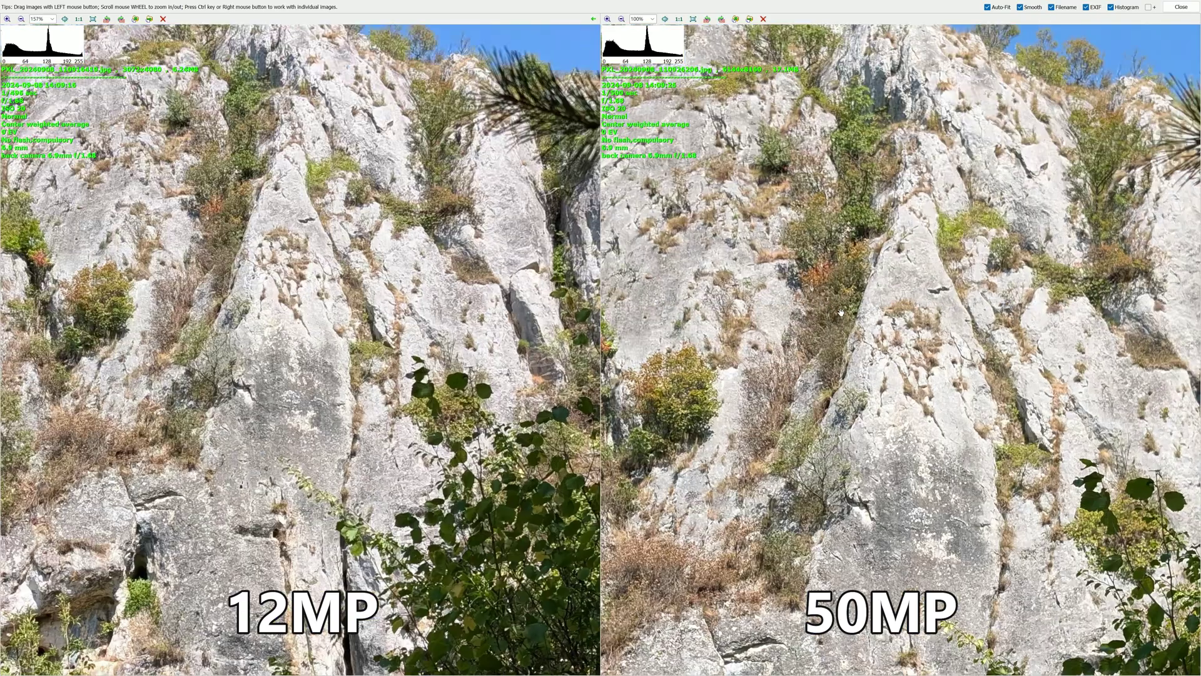
- Compare the shaded foliage beside the cliff's vertical crack in both photos, and return to the overall view
drag(783, 289, 471, 273)
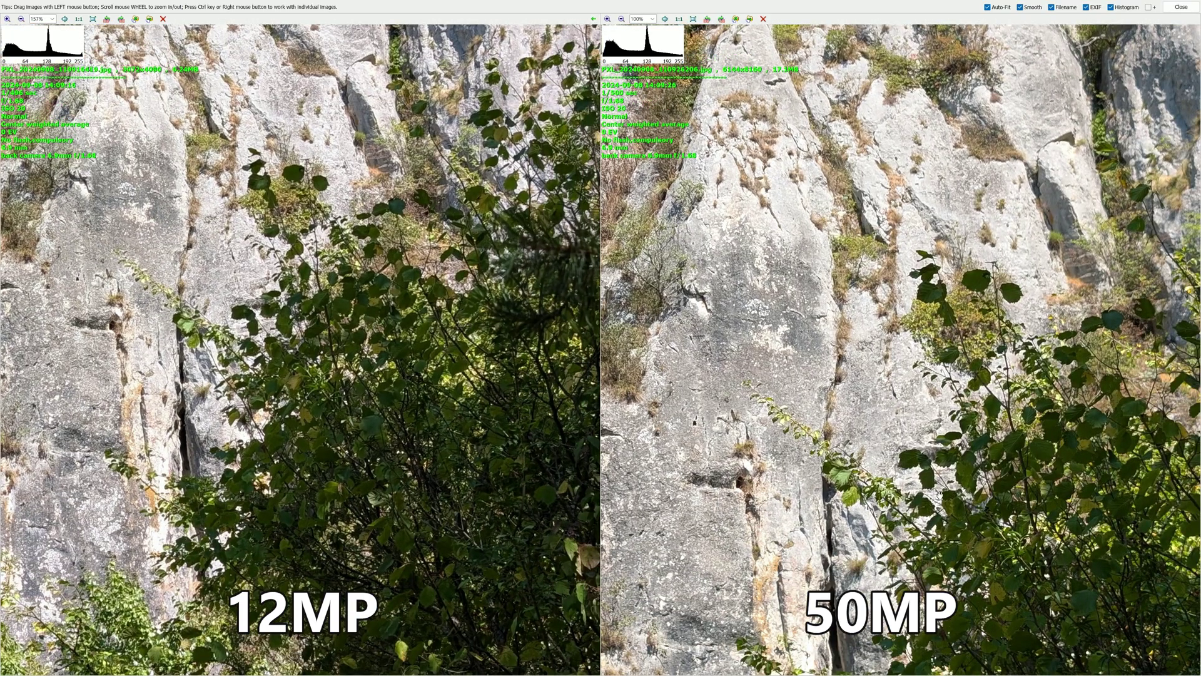
drag(976, 462, 961, 389)
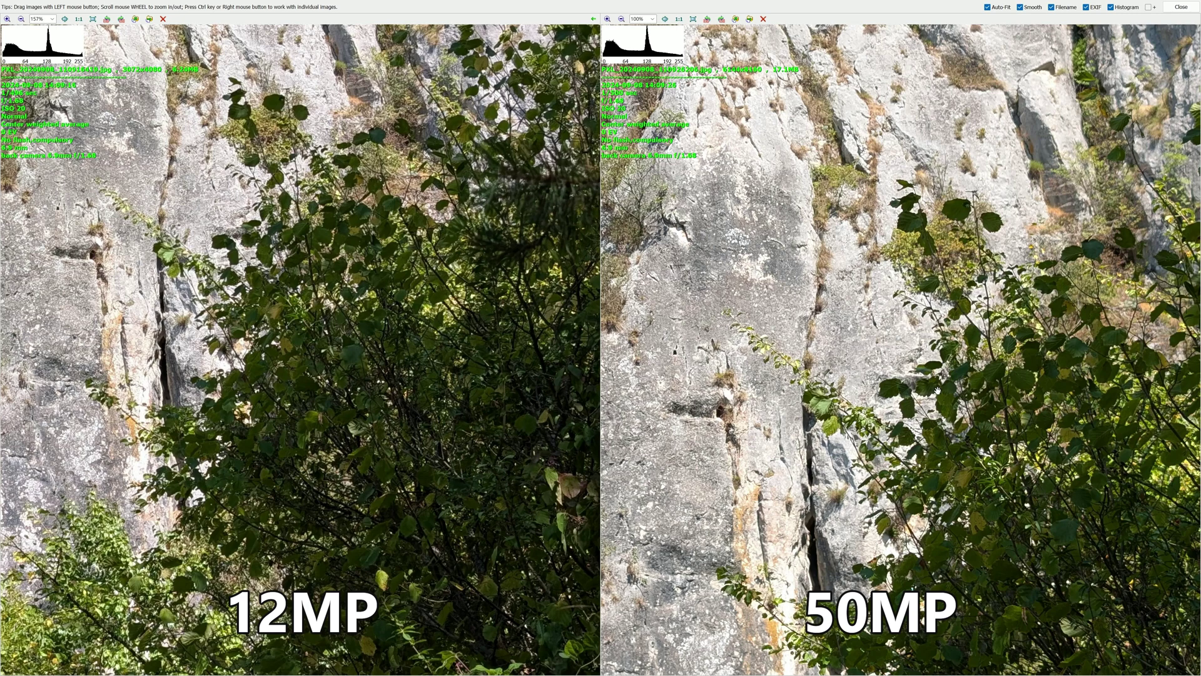
scroll(937, 391, up, 1)
scroll(475, 371, up, 1)
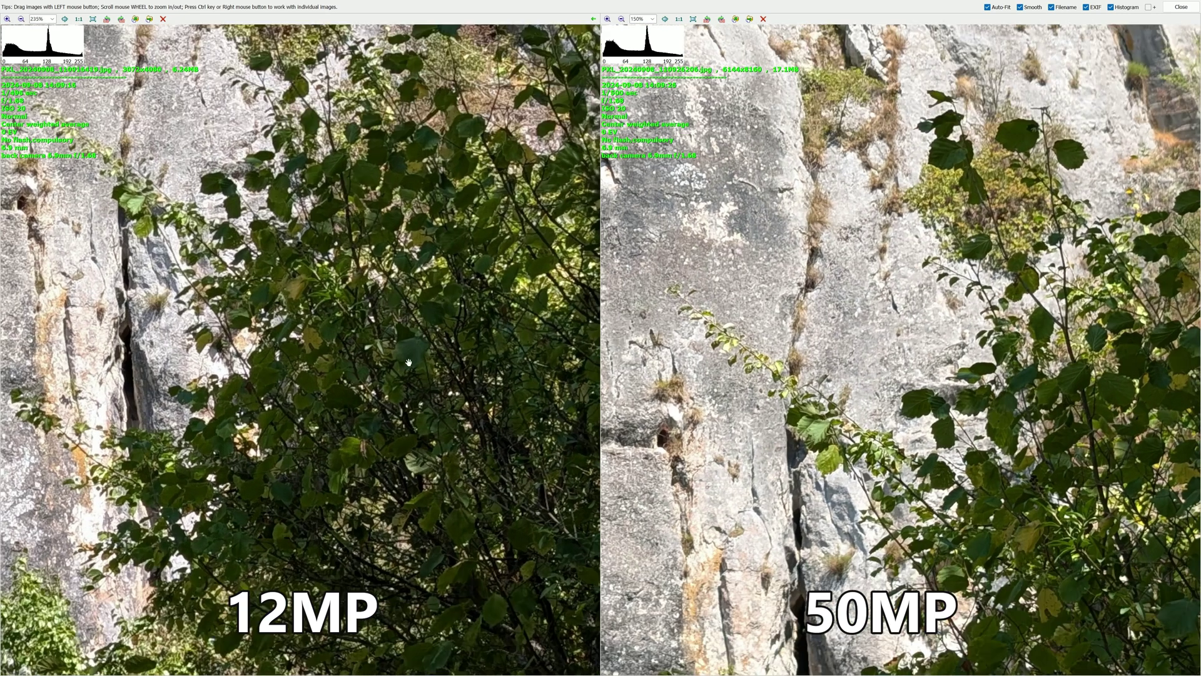
drag(313, 339, 364, 341)
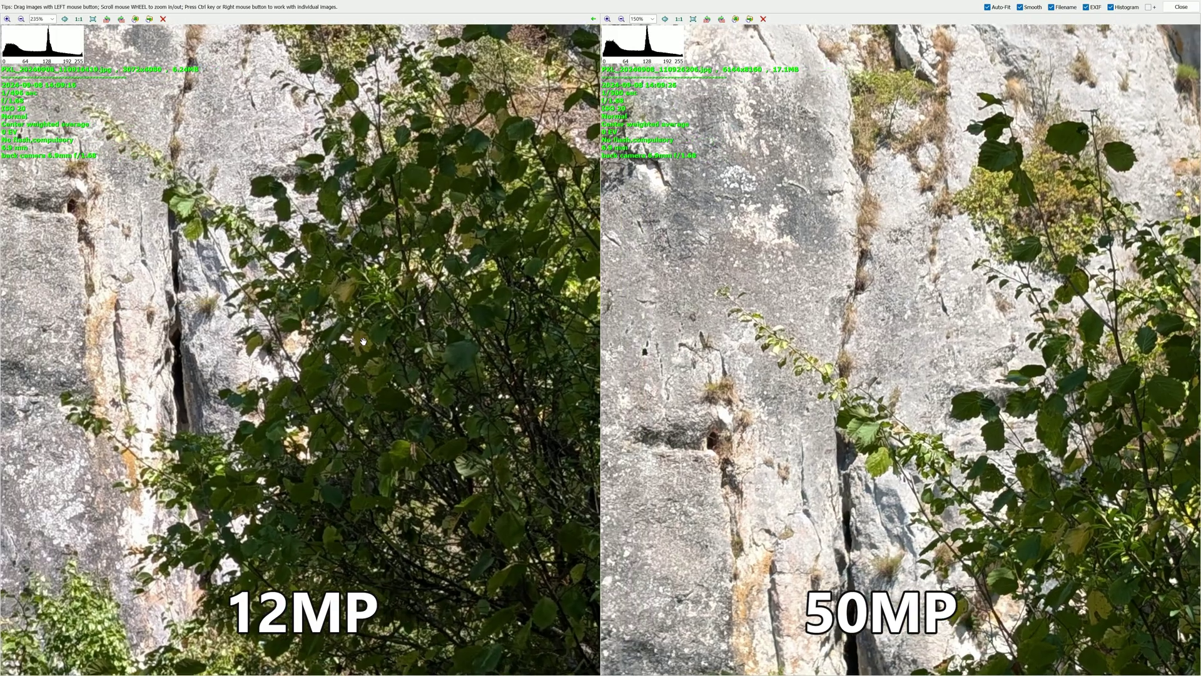
scroll(333, 382, up, 1)
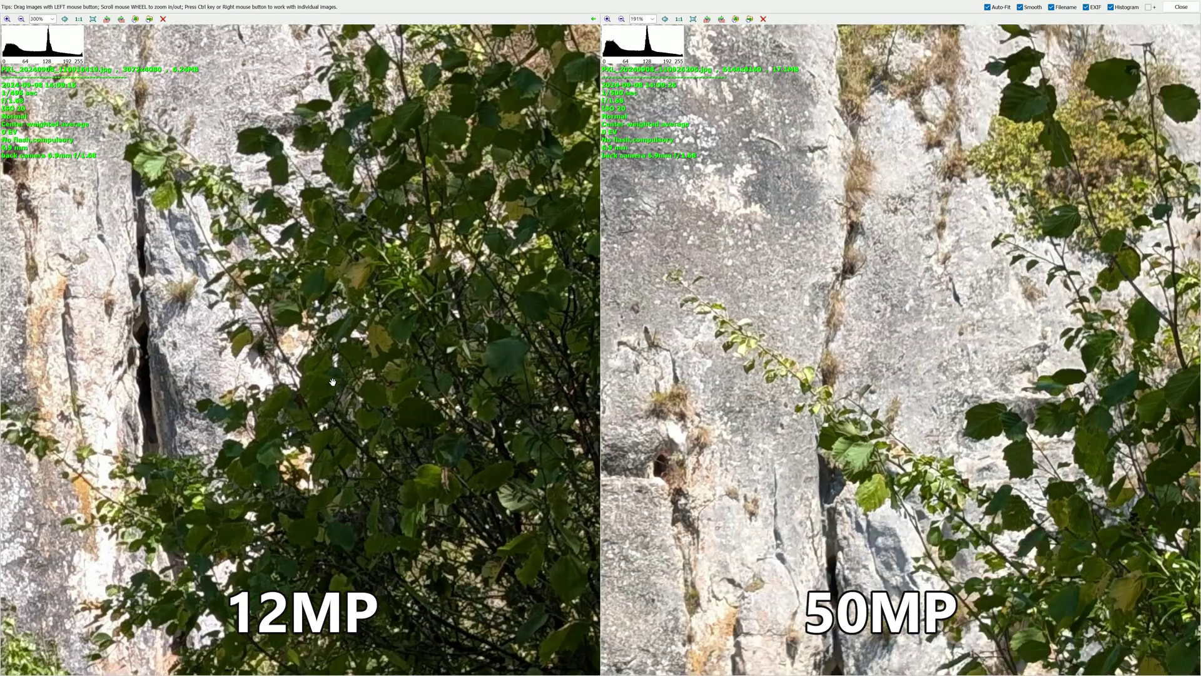
scroll(300, 391, down, 8)
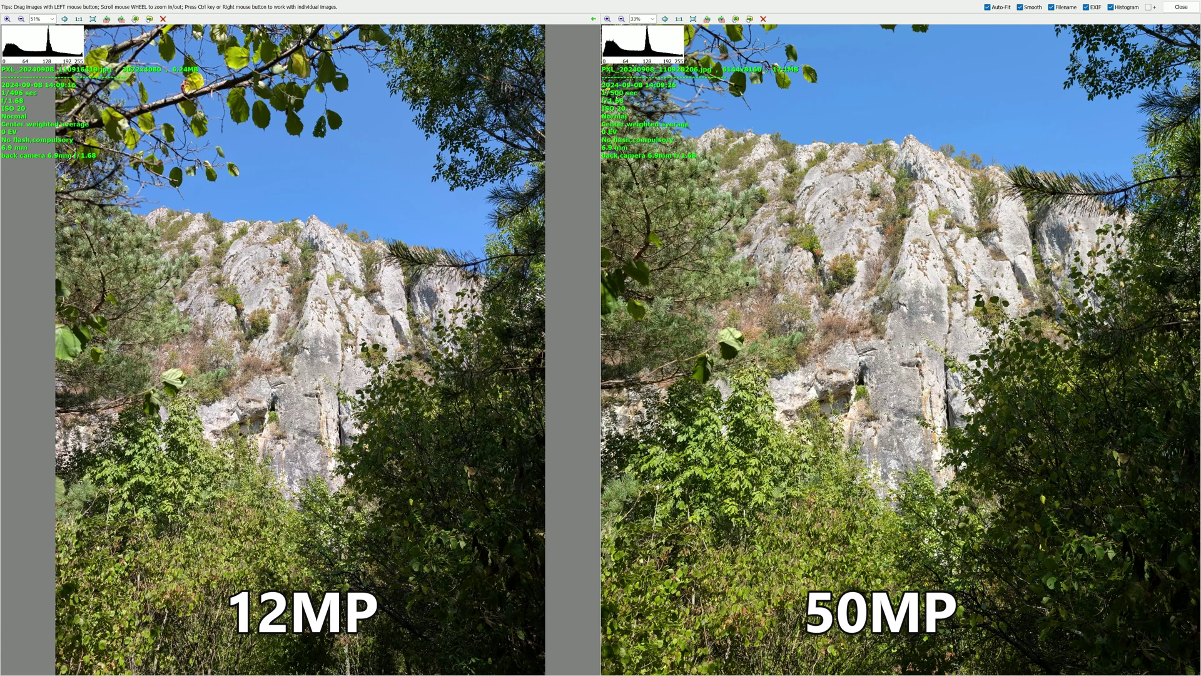
scroll(455, 201, up, 1)
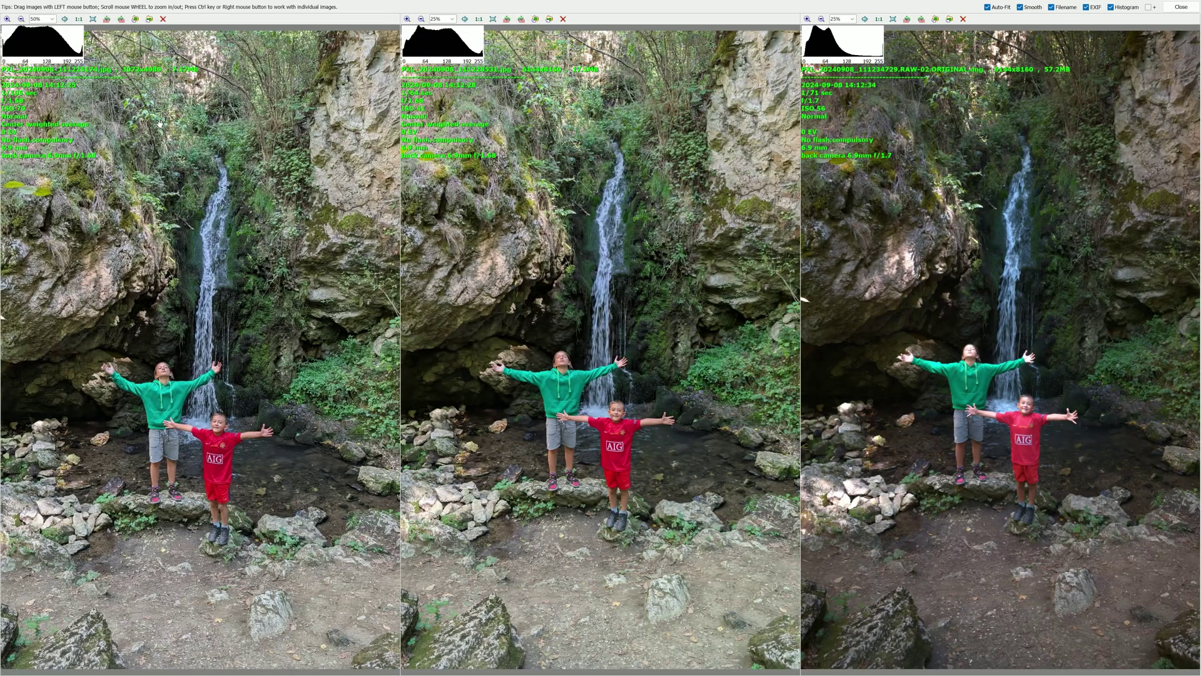
- Compare the two children in front of the waterfall in the 12MP, 50MP and 50MP RAW photos at increasing magnification
scroll(545, 289, up, 1)
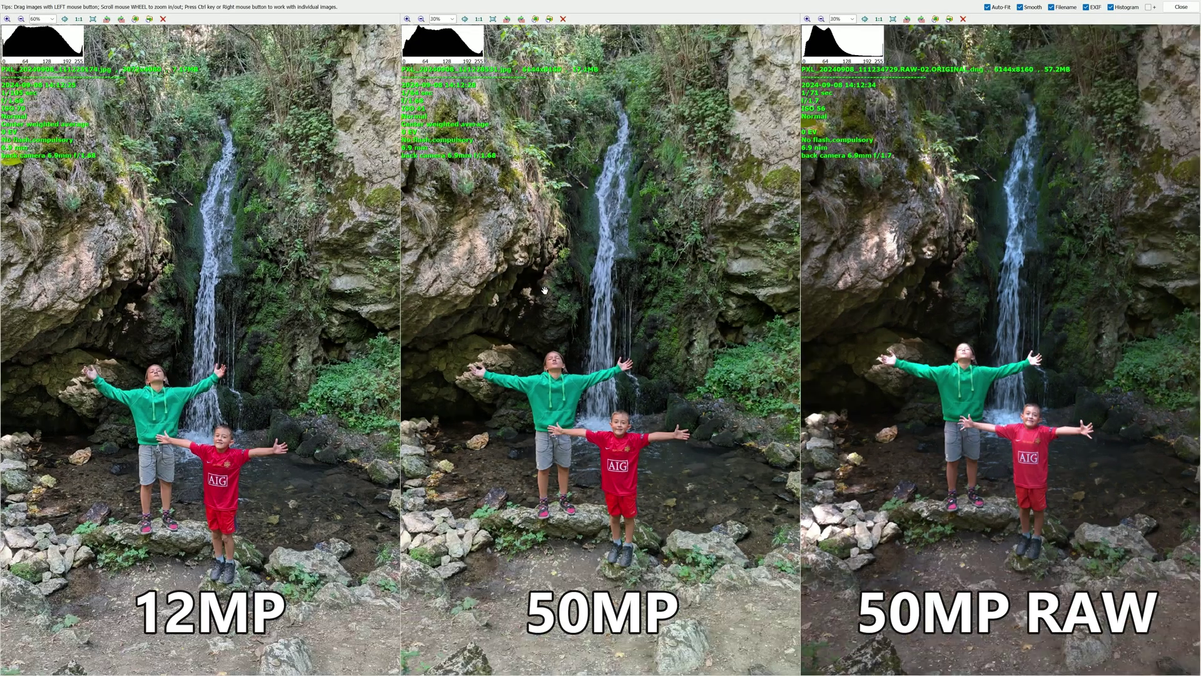
scroll(558, 305, up, 1)
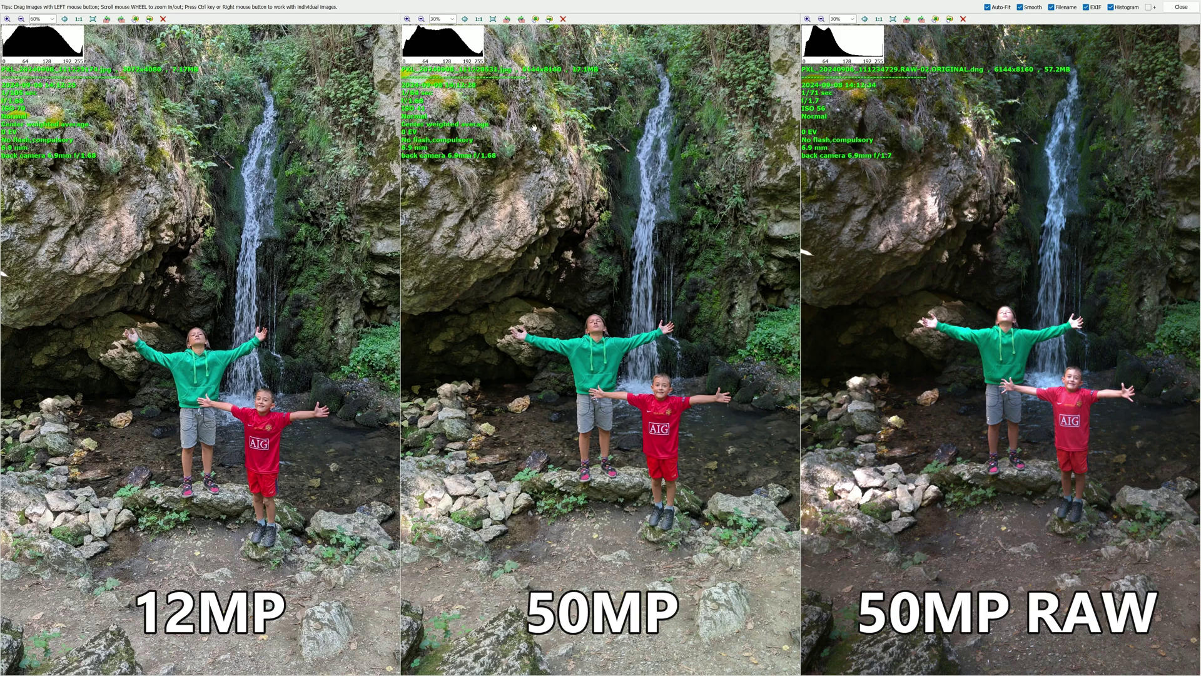
scroll(1015, 282, up, 1)
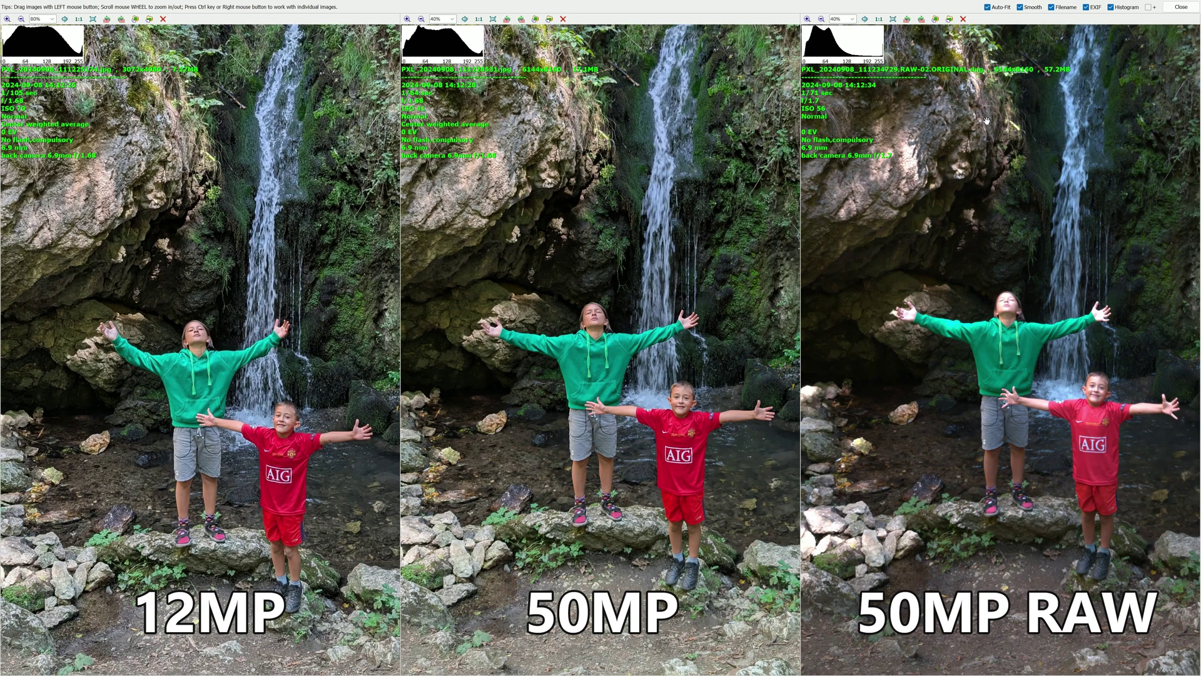
scroll(994, 159, up, 1)
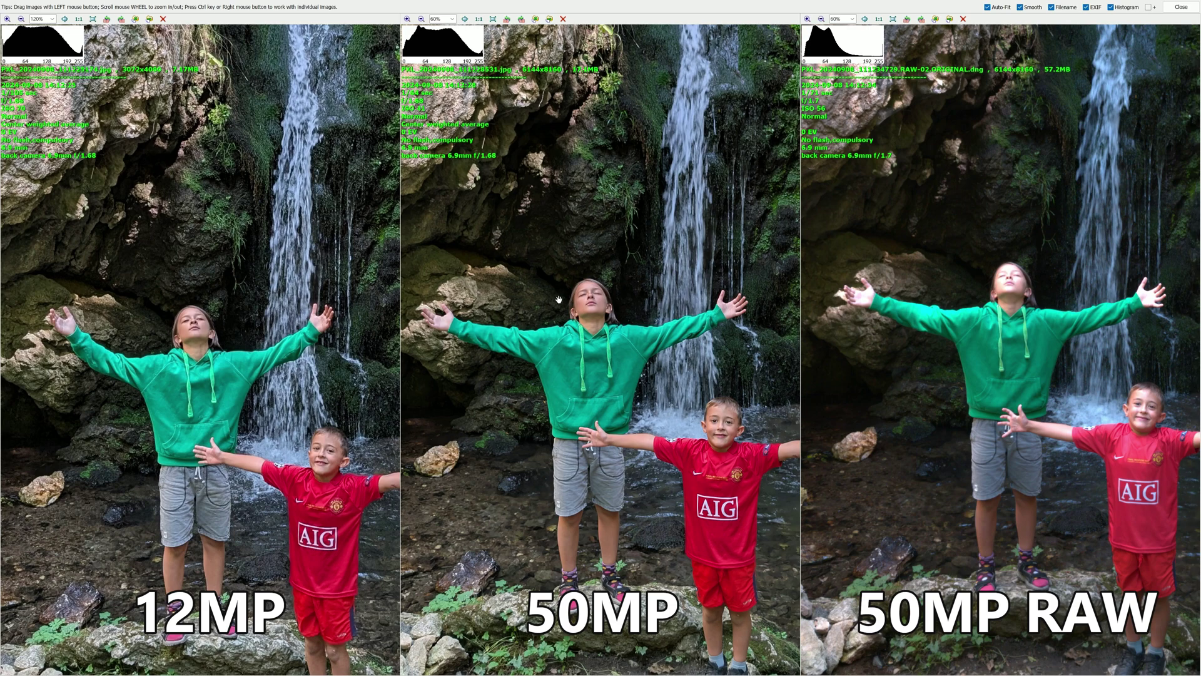
scroll(563, 302, up, 1)
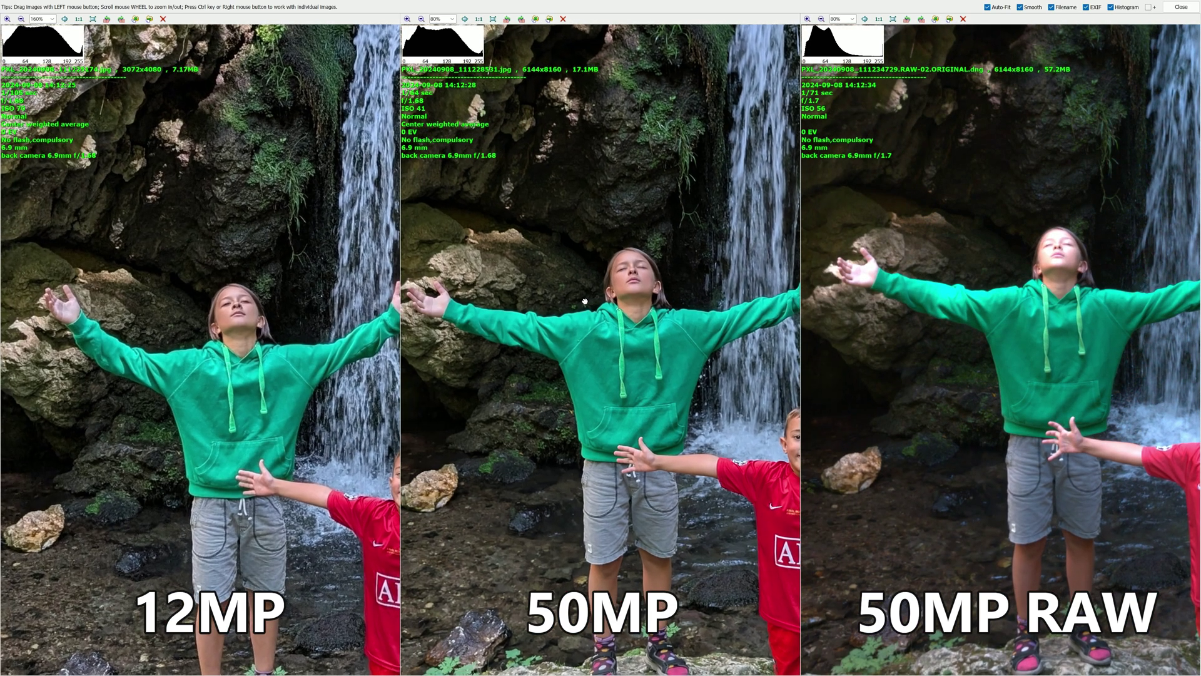
- Compare the face and green hoodie of the taller child across the three photos at high magnification, and return to a wider view
scroll(335, 300, up, 1)
scroll(332, 301, up, 3)
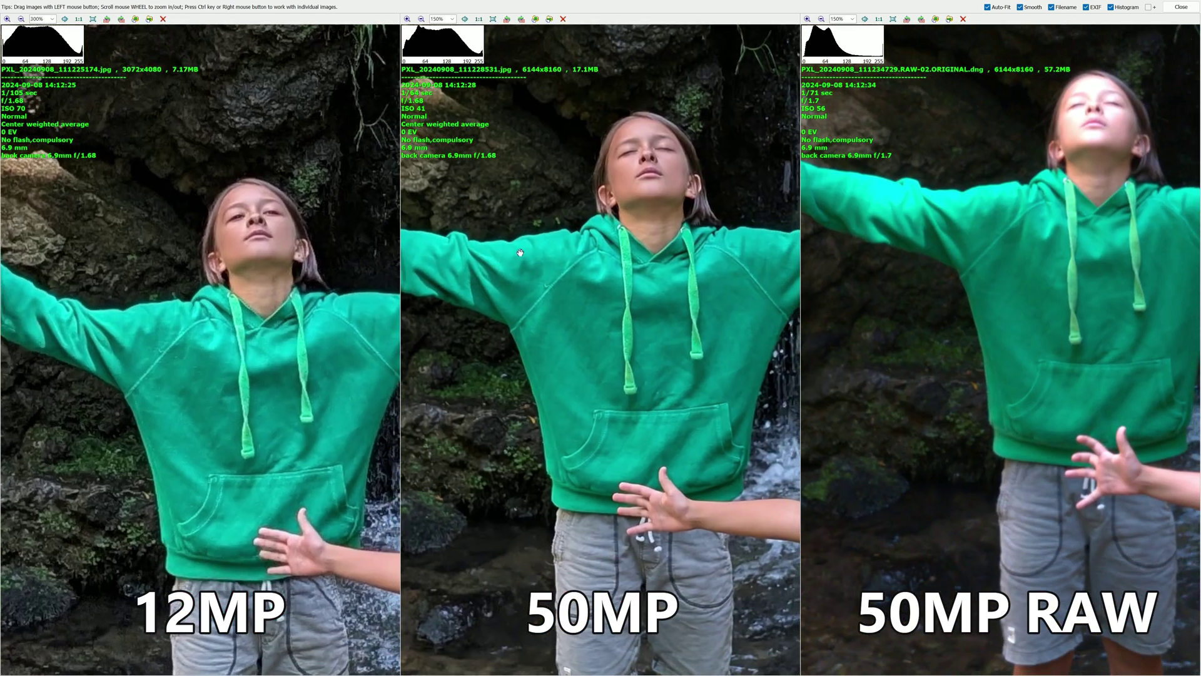
drag(447, 212, 452, 276)
drag(612, 298, 498, 438)
scroll(529, 295, up, 1)
scroll(550, 342, up, 1)
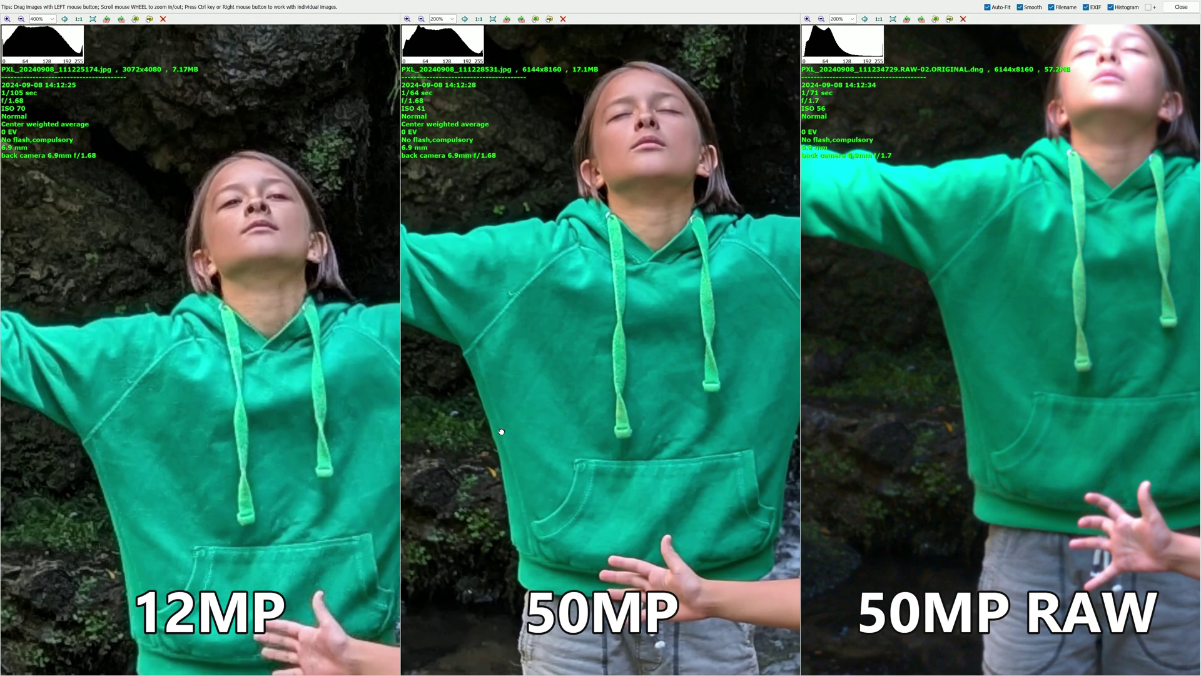
scroll(230, 203, down, 5)
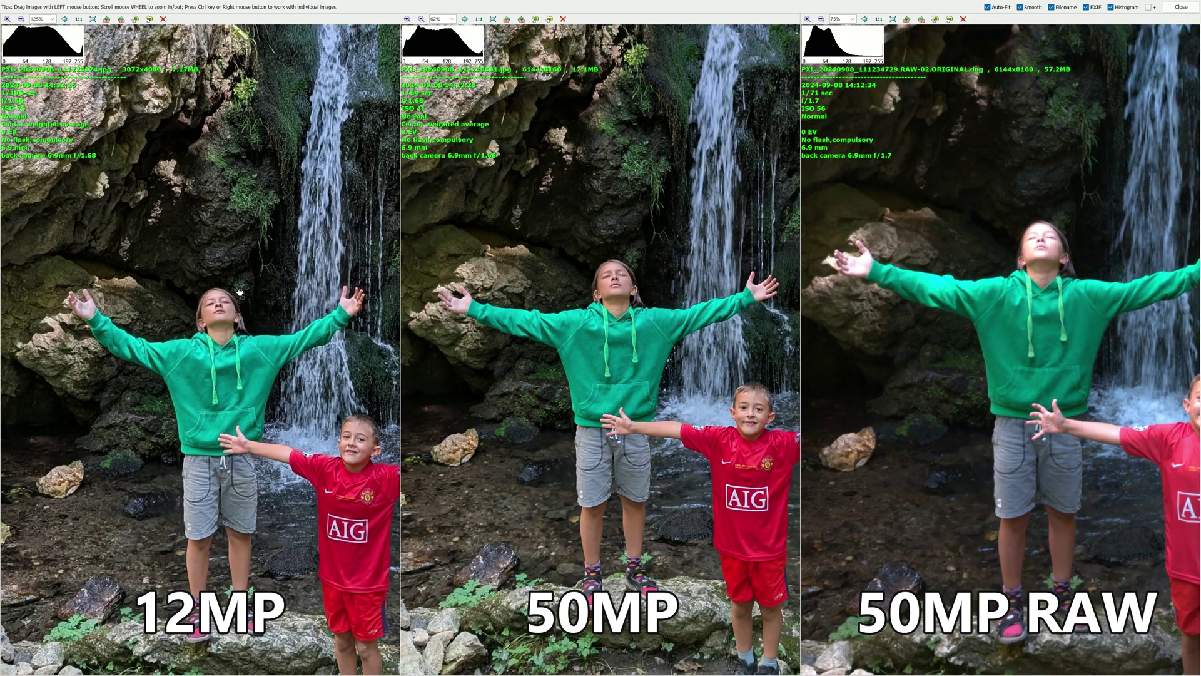
- Compare the smaller boy's face and the lettering and crest on his red shirt, aligning the 12MP and 50MP photos
scroll(333, 391, up, 3)
scroll(338, 427, up, 2)
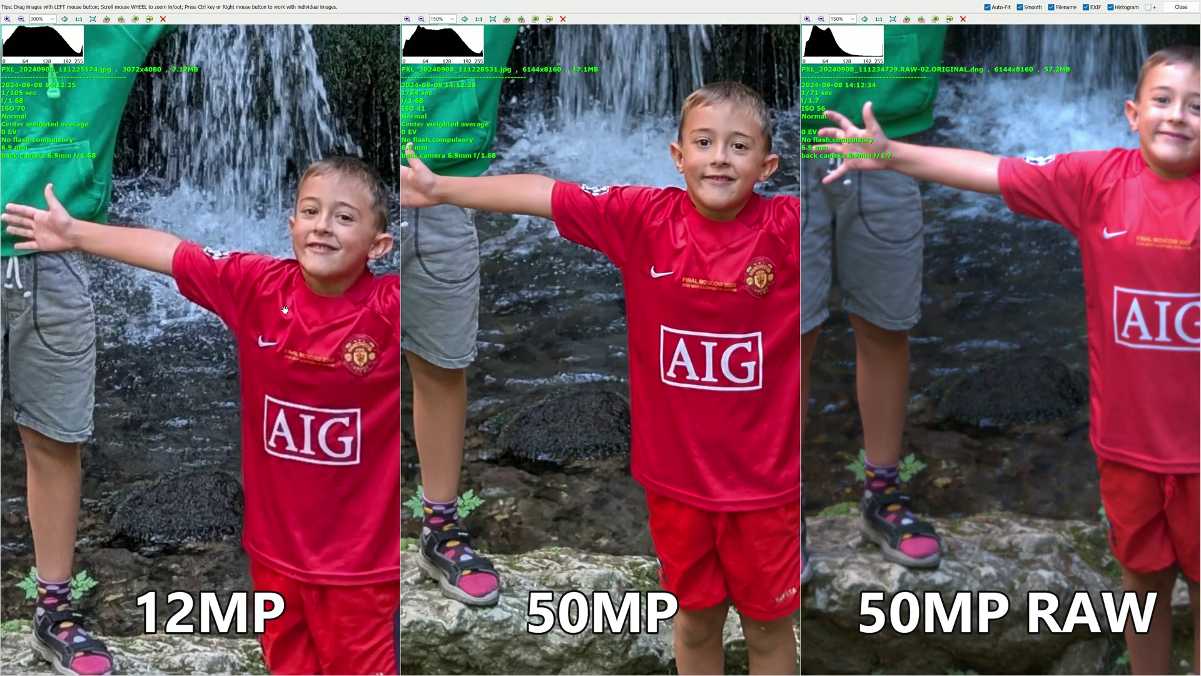
scroll(290, 319, up, 2)
drag(193, 340, 194, 348)
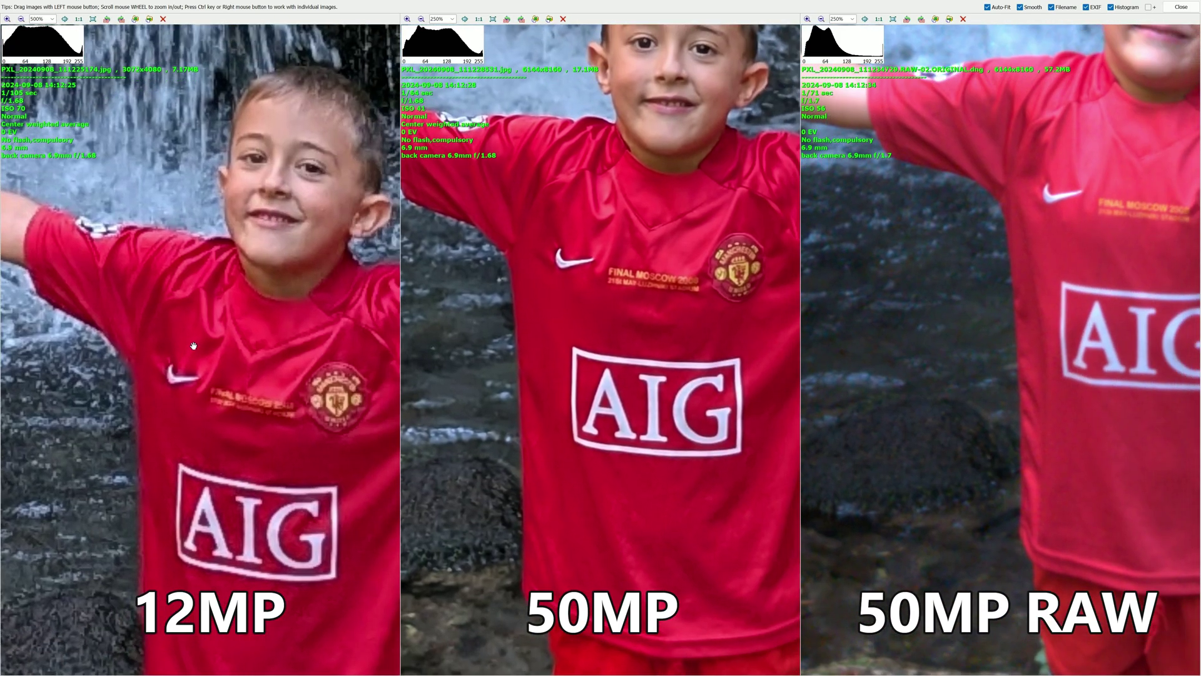
drag(667, 228, 646, 389)
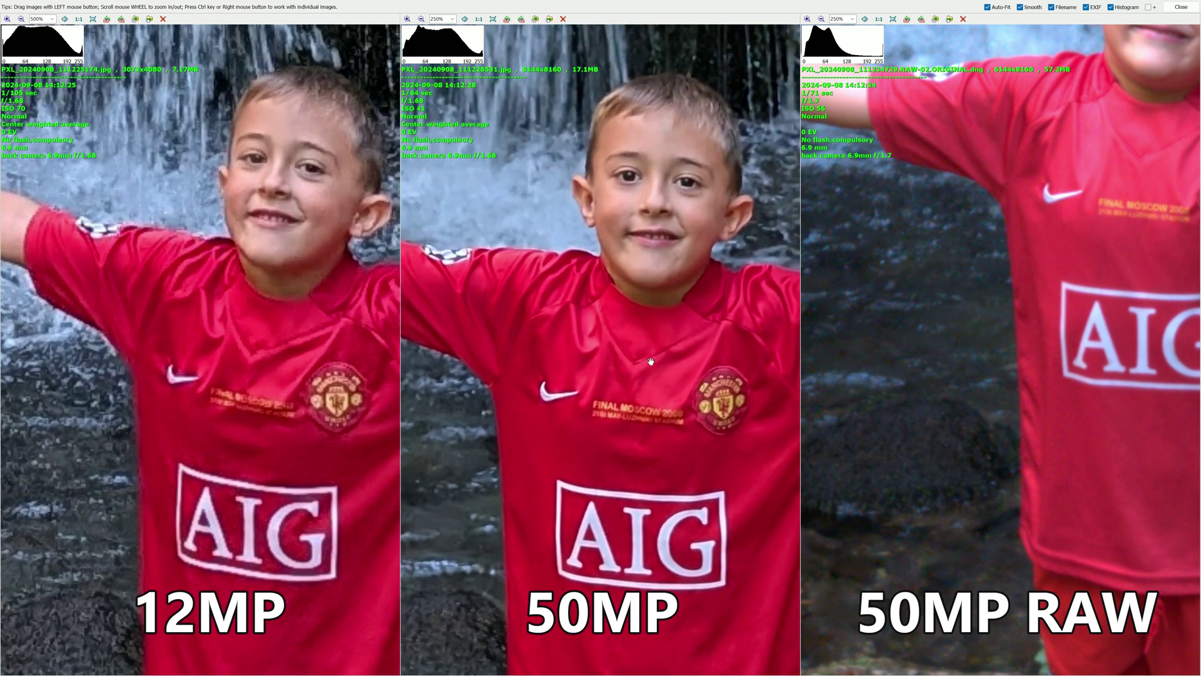
scroll(626, 407, down, 1)
scroll(595, 460, up, 2)
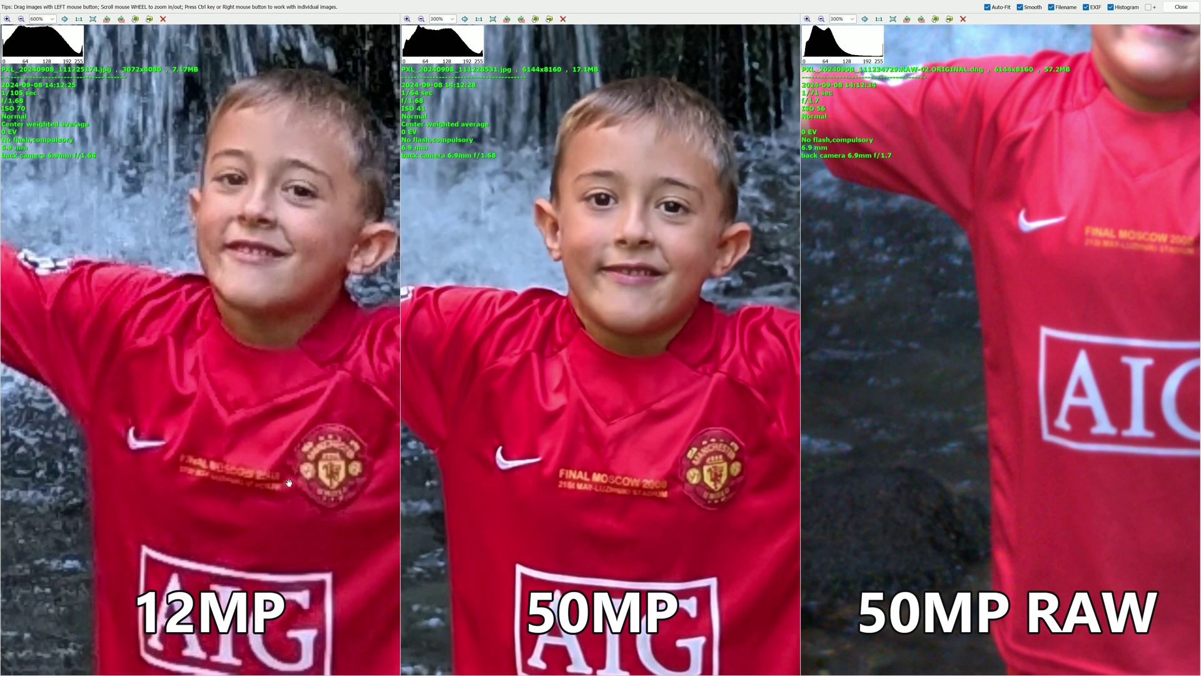
- Examine the boy's face and shirt in the 50MP RAW photo against the two JPEGs, reframing only the RAW image
scroll(244, 463, up, 1)
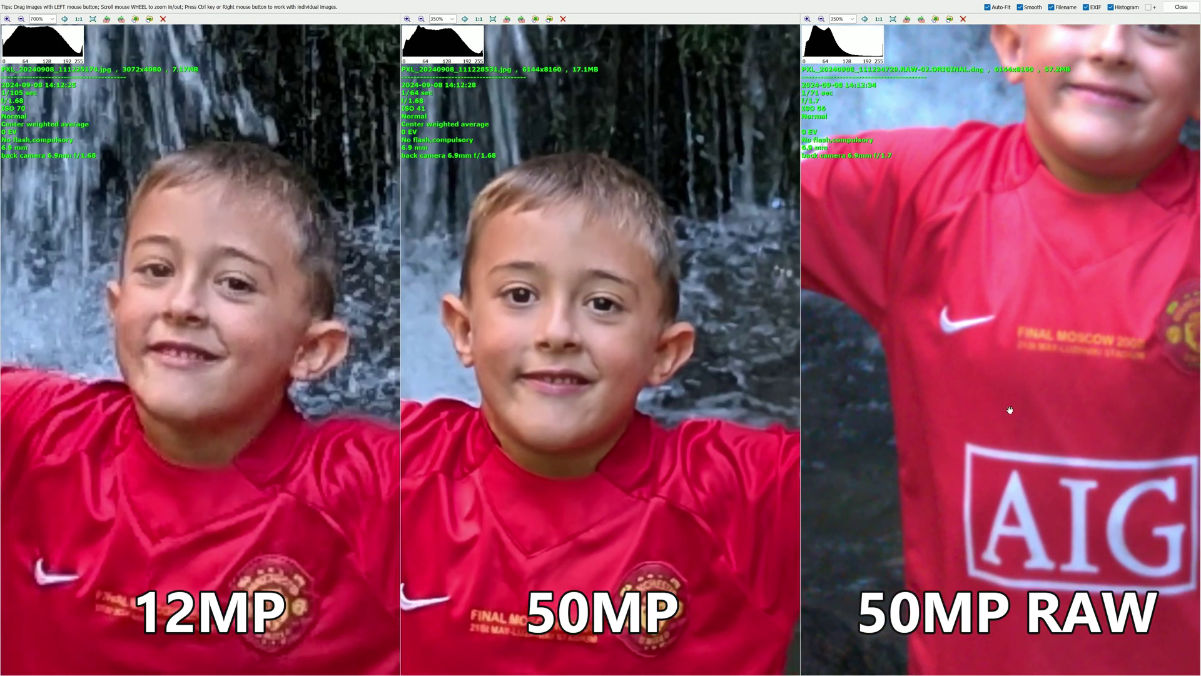
scroll(1042, 419, down, 2)
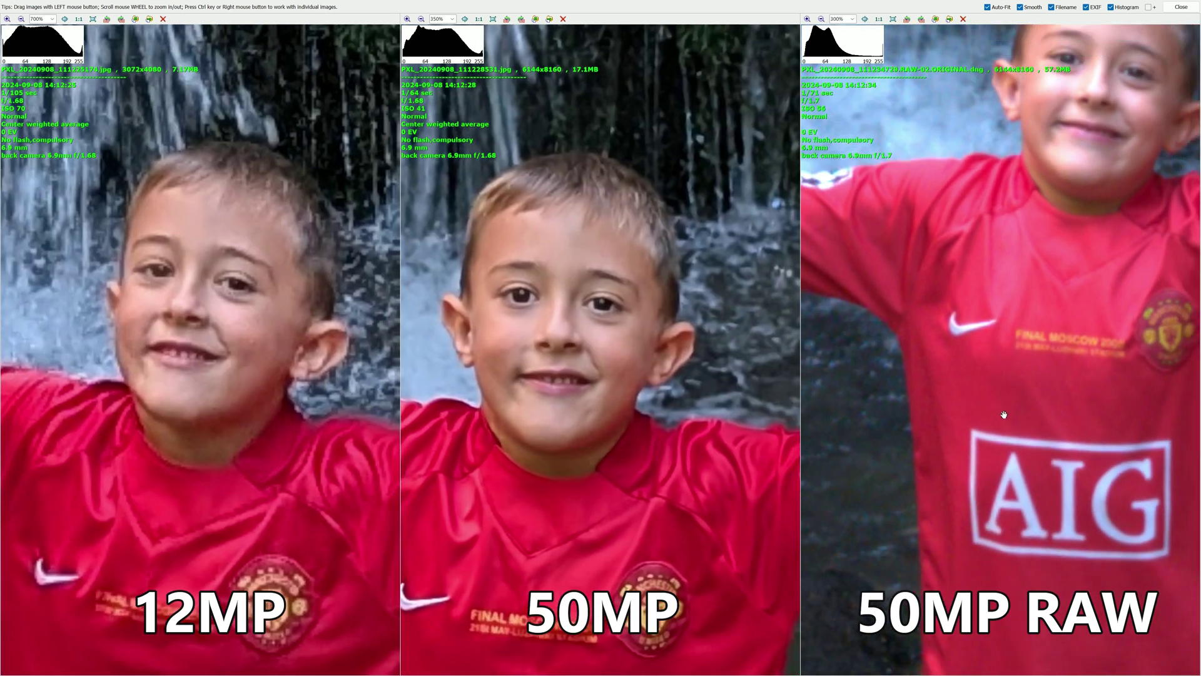
drag(1042, 420, 1028, 552)
scroll(1033, 513, down, 1)
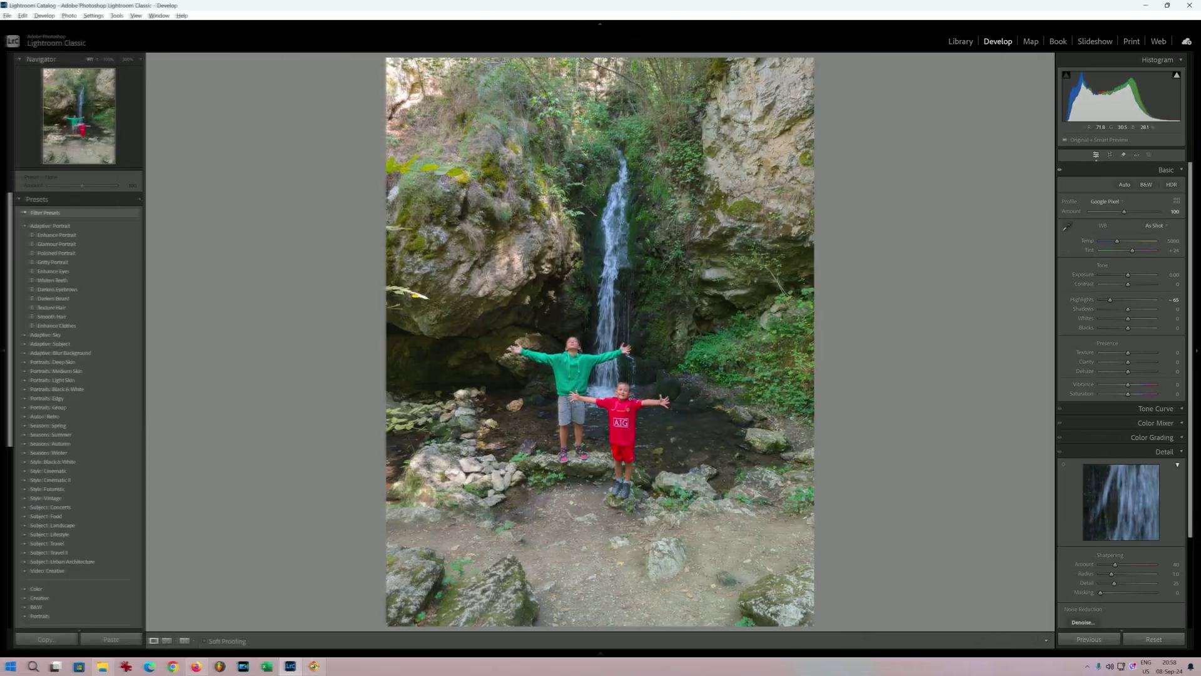
- Examine the boy's face in the 50MP RAW photo in Lightroom Classic, and return to a view of both children
click(629, 400)
scroll(619, 341, down, 10)
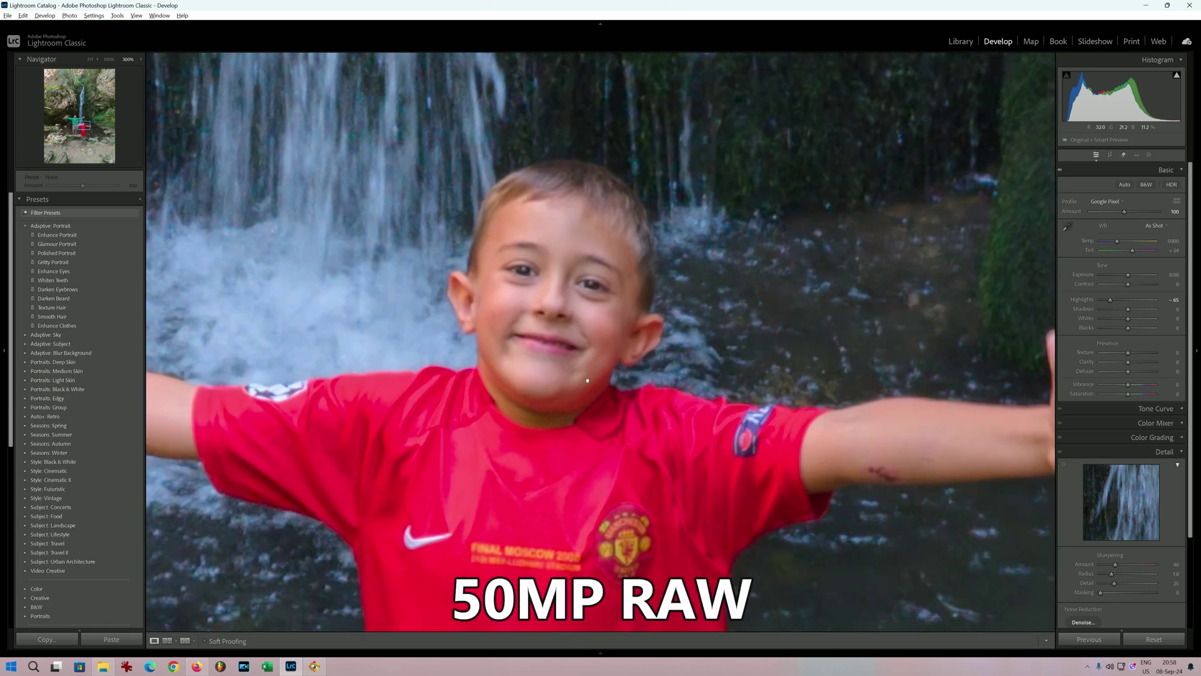
scroll(714, 289, up, 3)
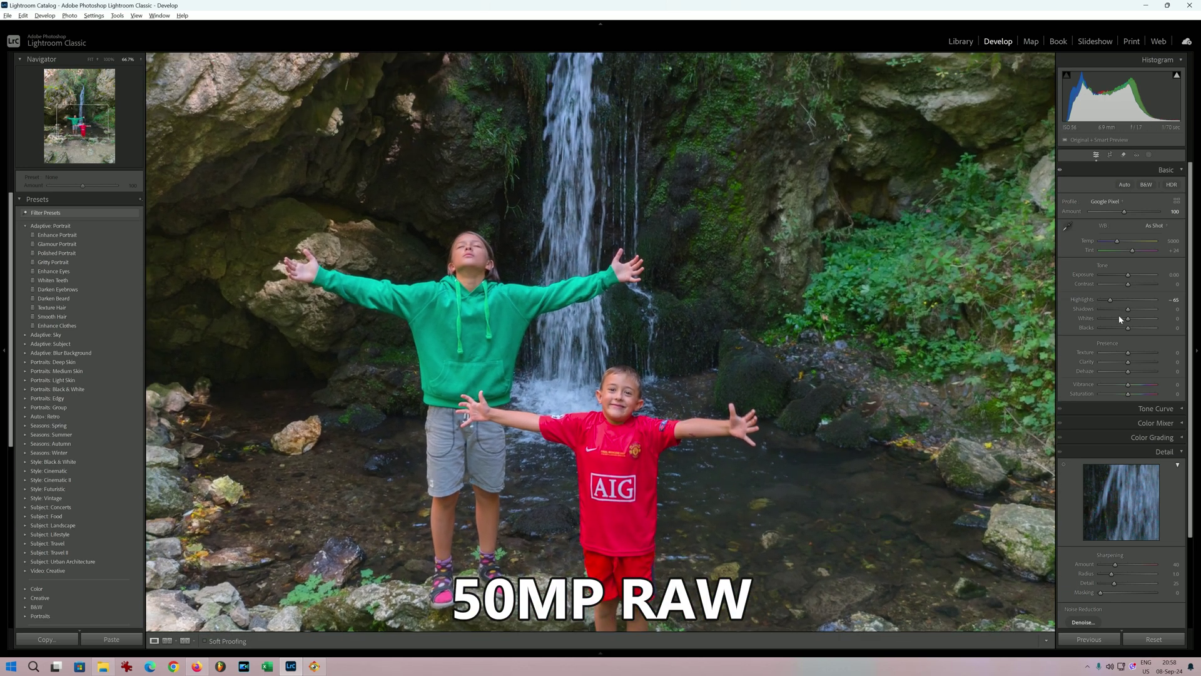
- Apply the automatic tone and colour adjustments to the 50MP RAW photo
drag(1128, 394, 1128, 395)
click(1124, 185)
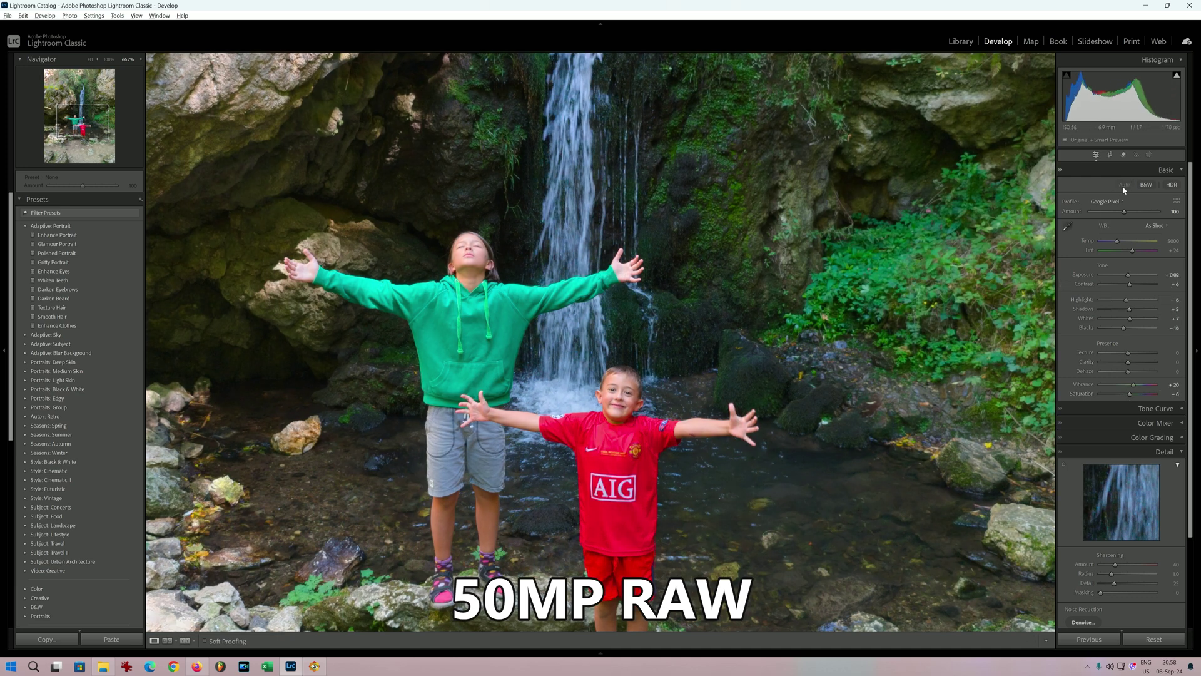
- Try the black-and-white treatment and HDR editing on the RAW photo, turning each one off again
click(1145, 185)
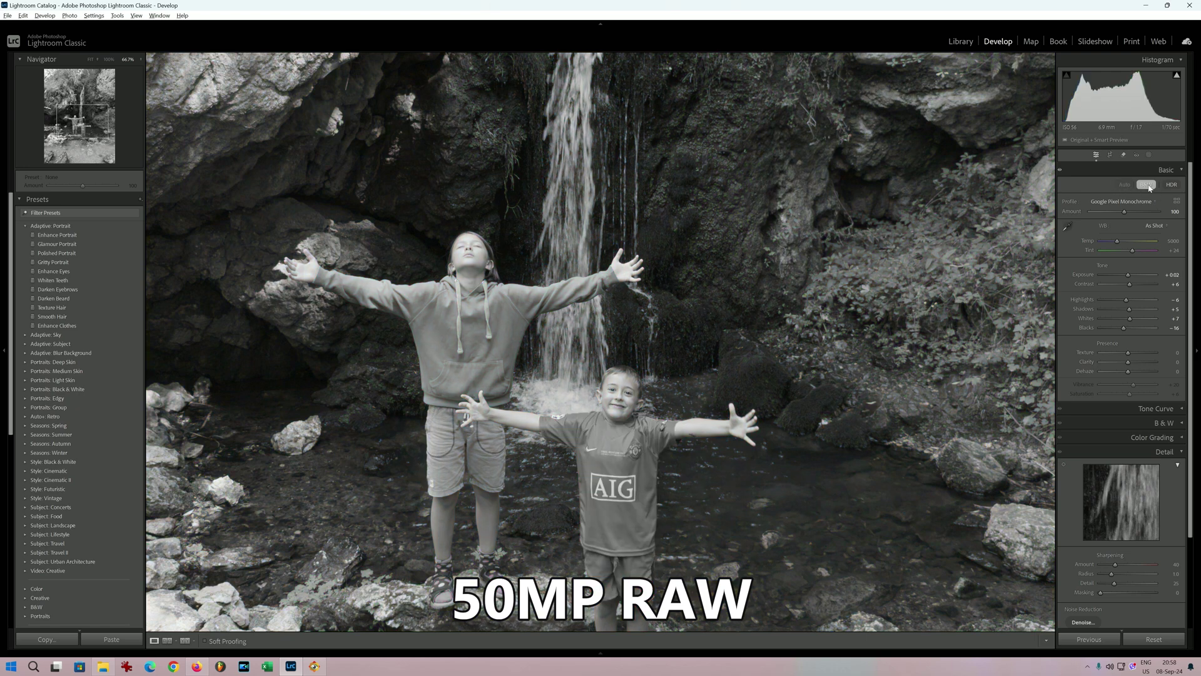
click(1146, 185)
click(1175, 186)
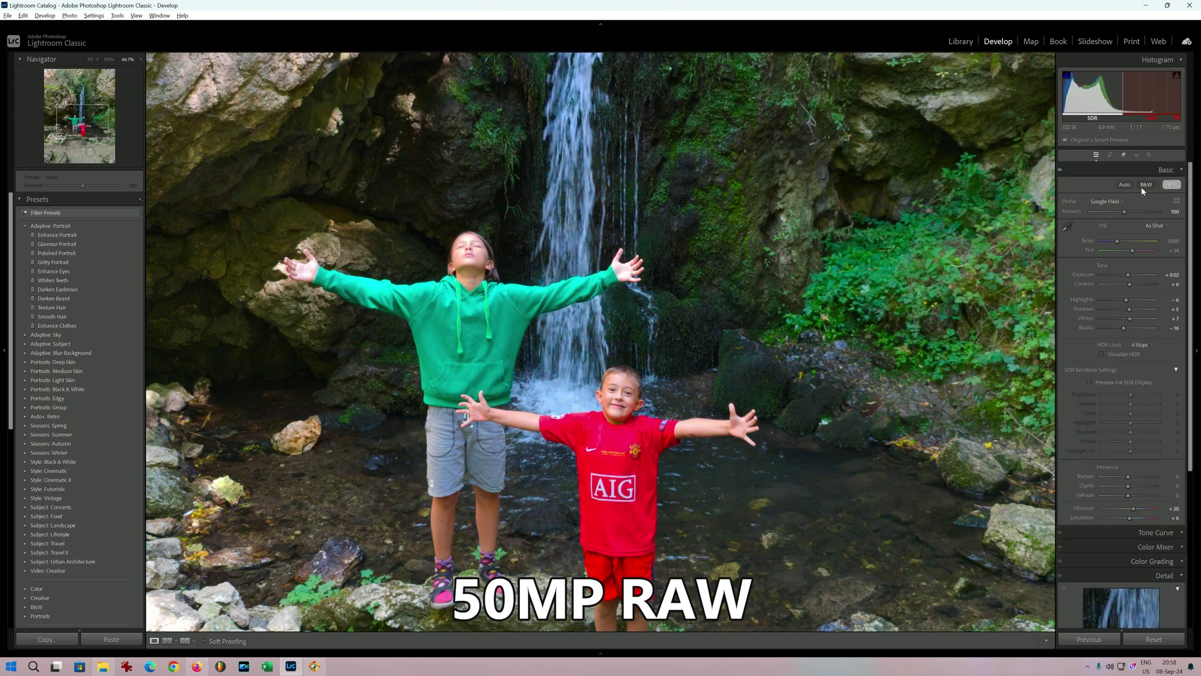
click(1173, 185)
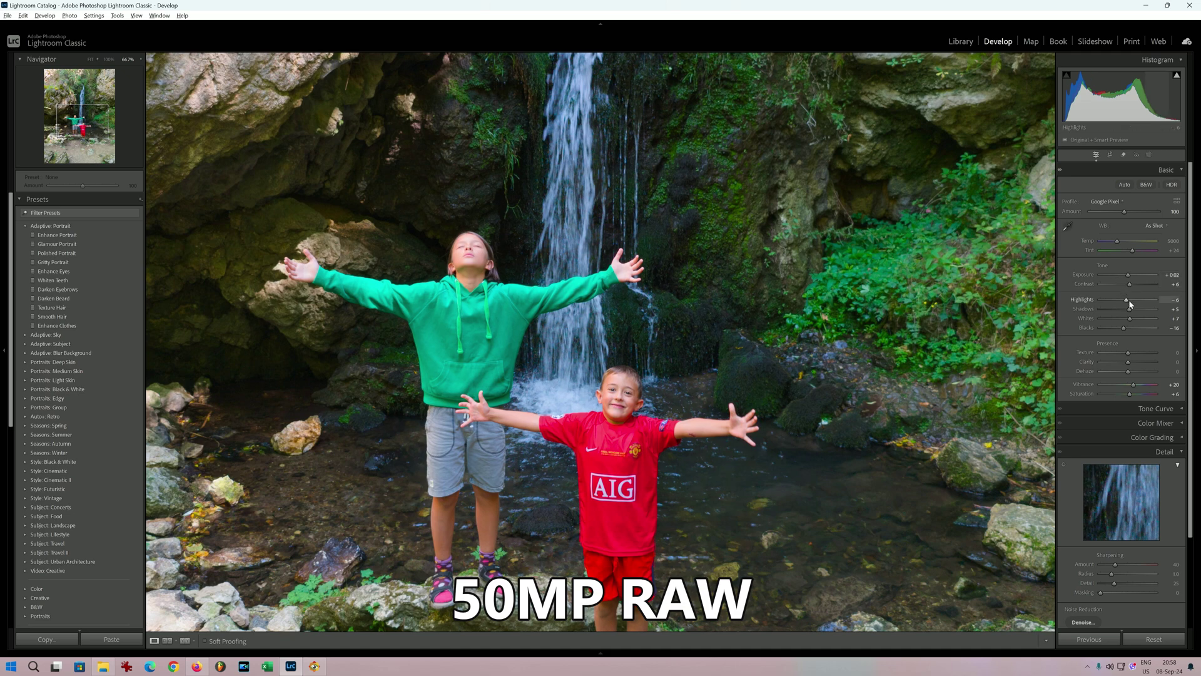
mouse_move(1127, 300)
mouse_down()
mouse_move(1090, 304)
mouse_move(1156, 301)
mouse_move(1095, 306)
mouse_move(1157, 311)
mouse_move(1089, 319)
mouse_move(1122, 321)
mouse_up()
double_click(1122, 319)
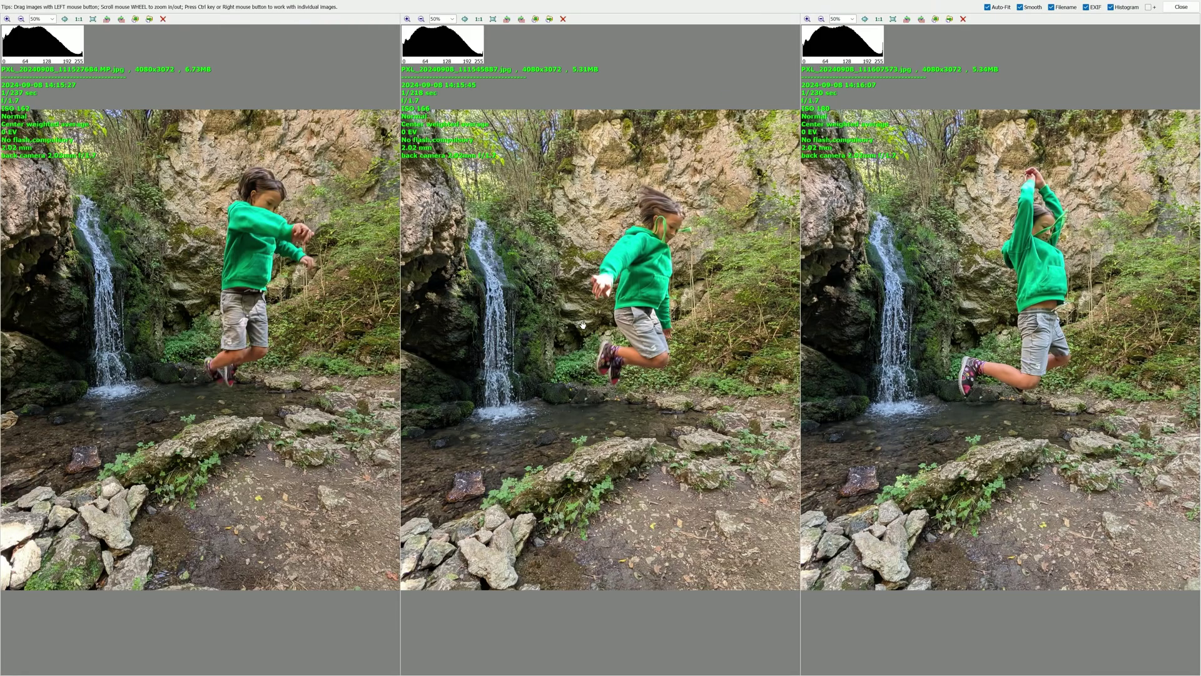
- Compare the three action shots of the child jumping beside the waterfall in FastStone Image Viewer, focusing on the shorts and shoes
scroll(318, 352, up, 1)
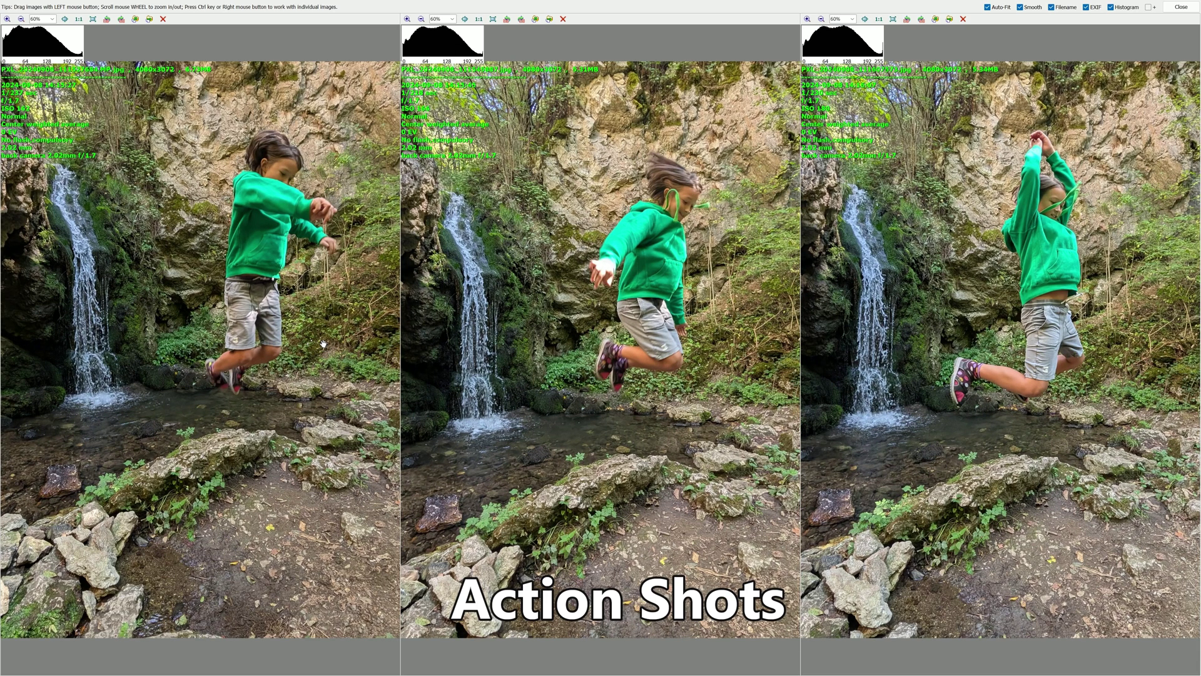
drag(322, 343, 284, 395)
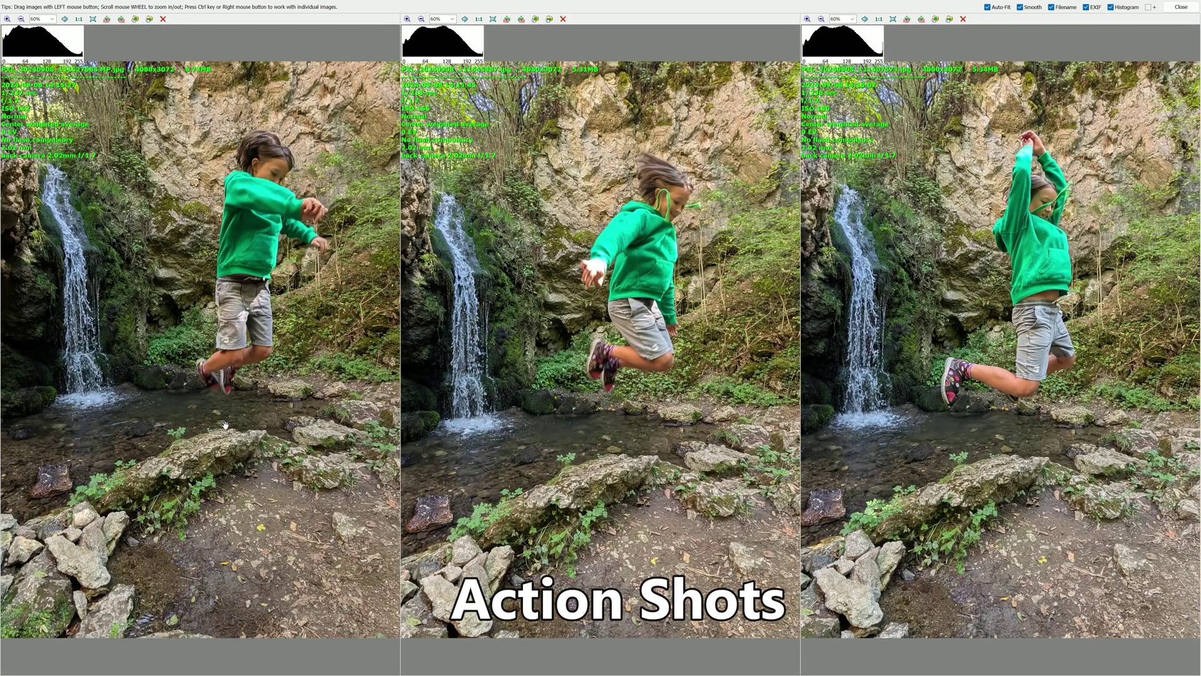
scroll(223, 425, up, 2)
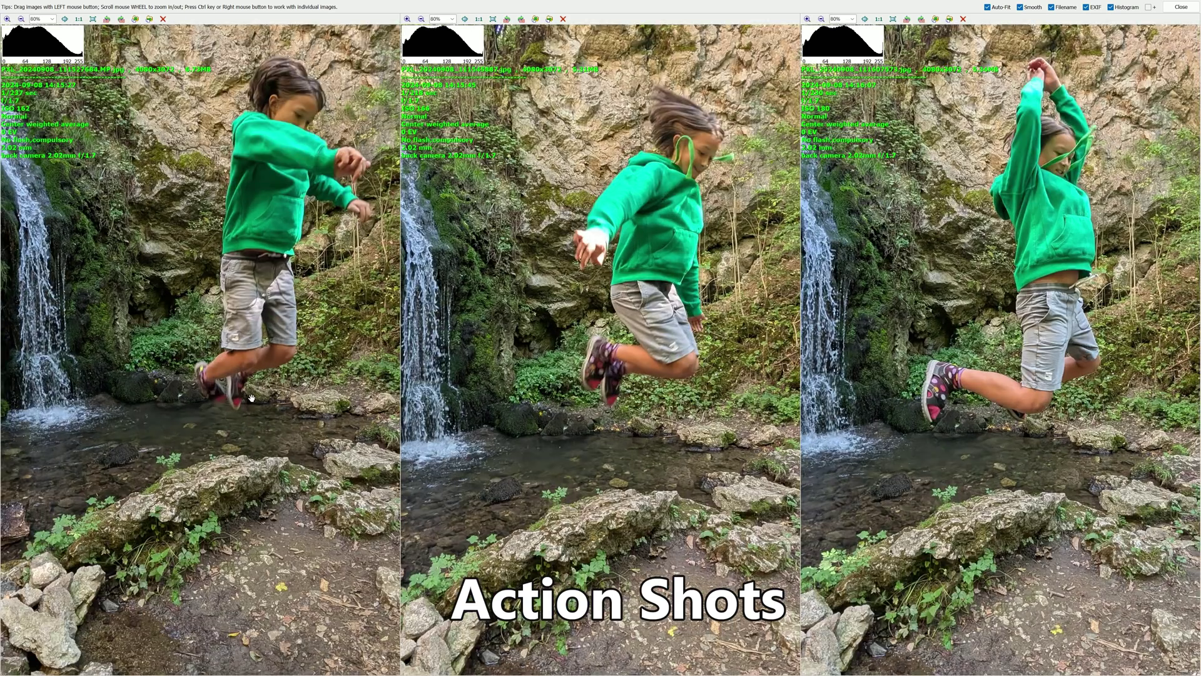
scroll(251, 398, down, 2)
scroll(261, 378, up, 2)
scroll(259, 379, up, 3)
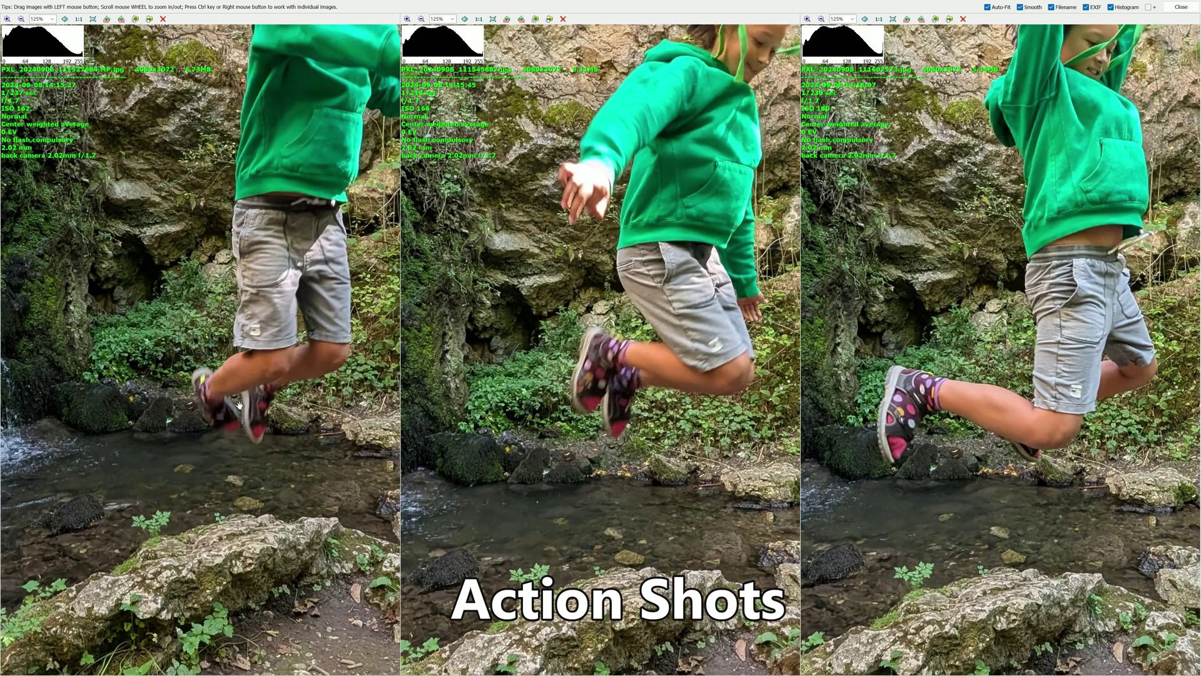
- Compare the jumping child's hair, hands and hoodie for motion blur across the three waterfall action shots
scroll(231, 421, down, 2)
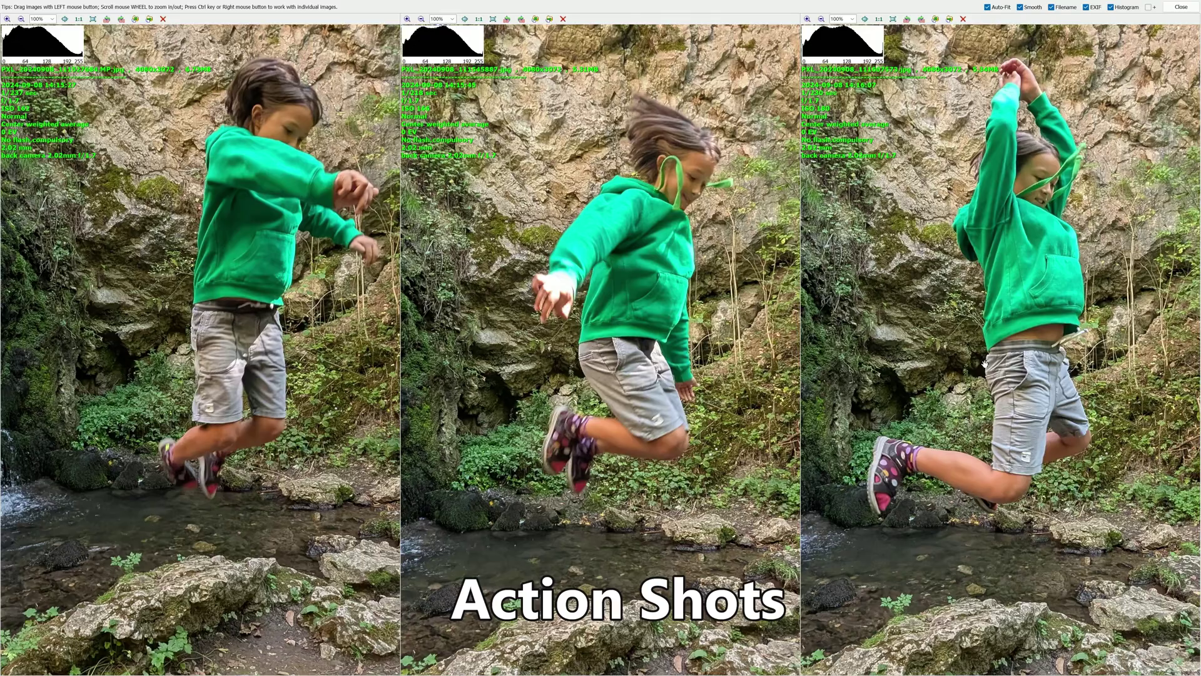
scroll(985, 361, down, 1)
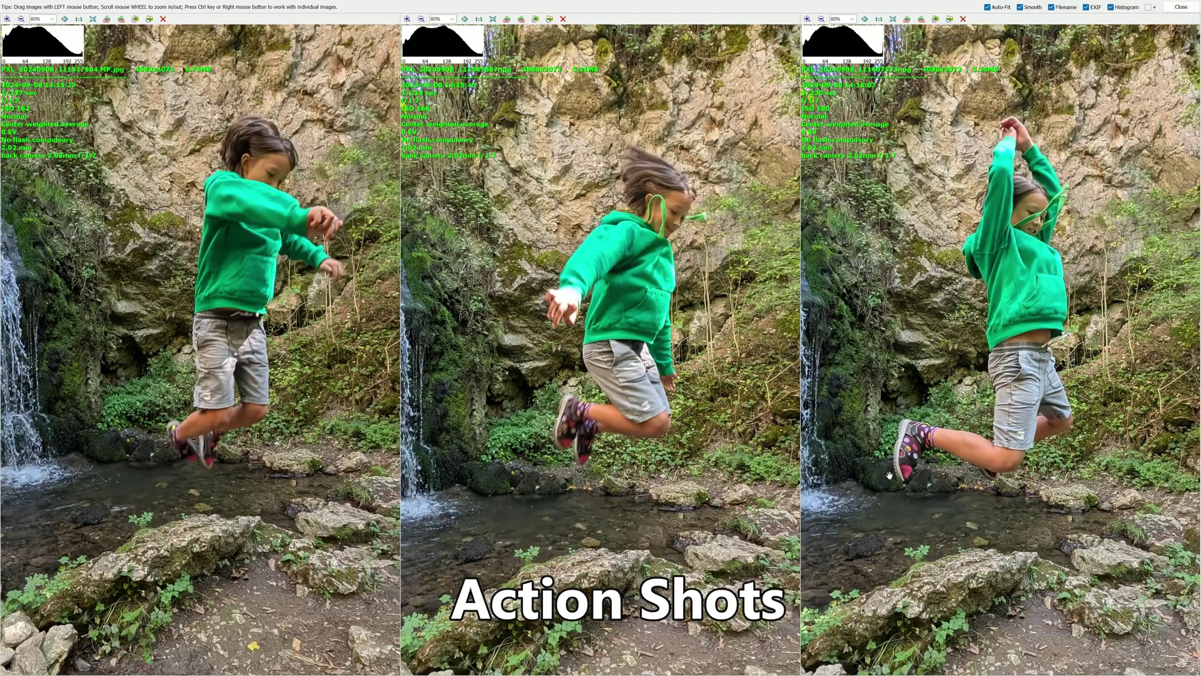
scroll(885, 469, down, 1)
scroll(868, 341, up, 1)
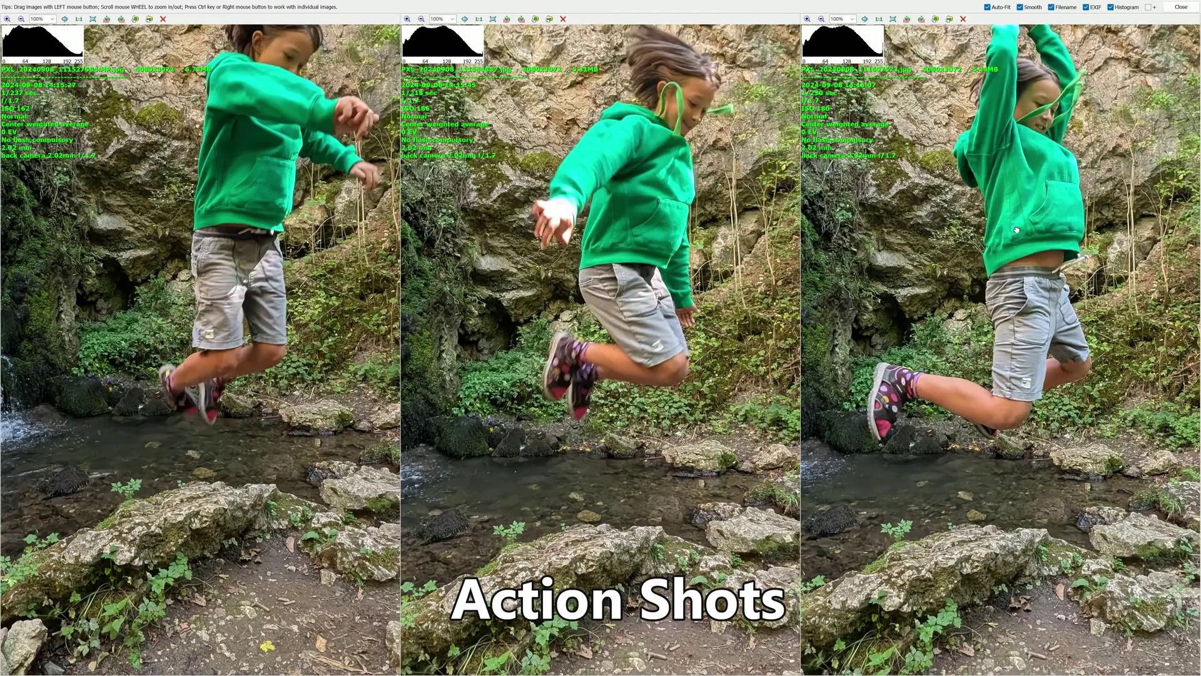
scroll(997, 338, up, 1)
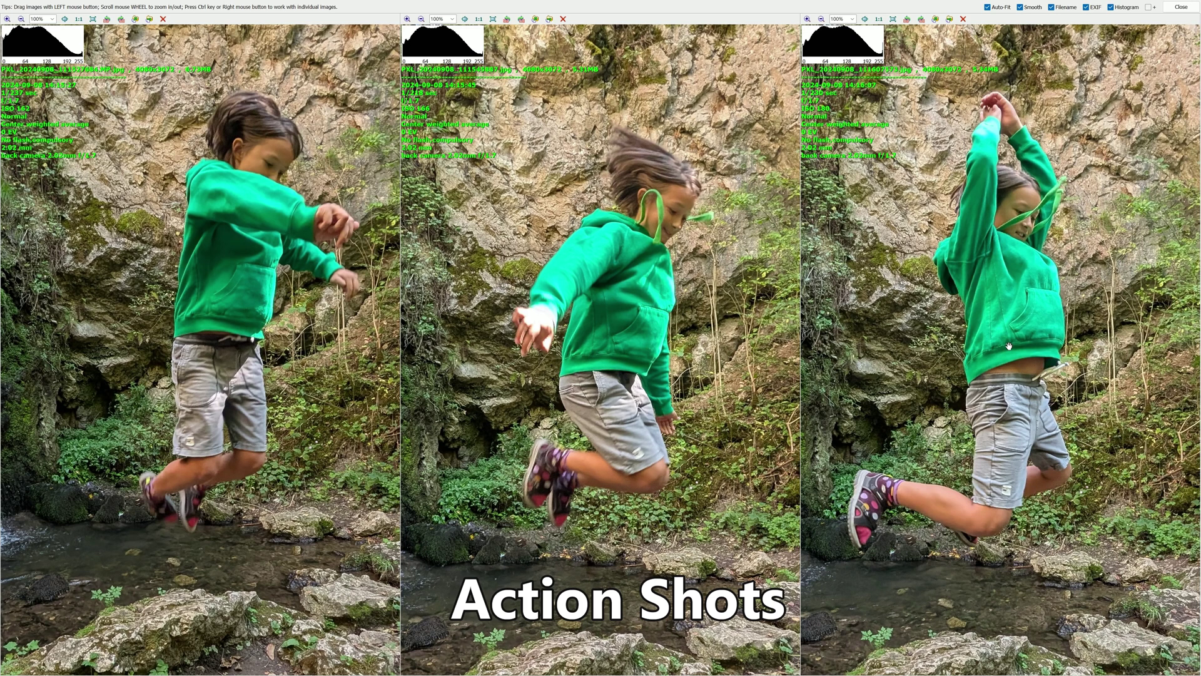
- Compare the three action shots of the children jumping at the large grey rock
scroll(1009, 348, up, 1)
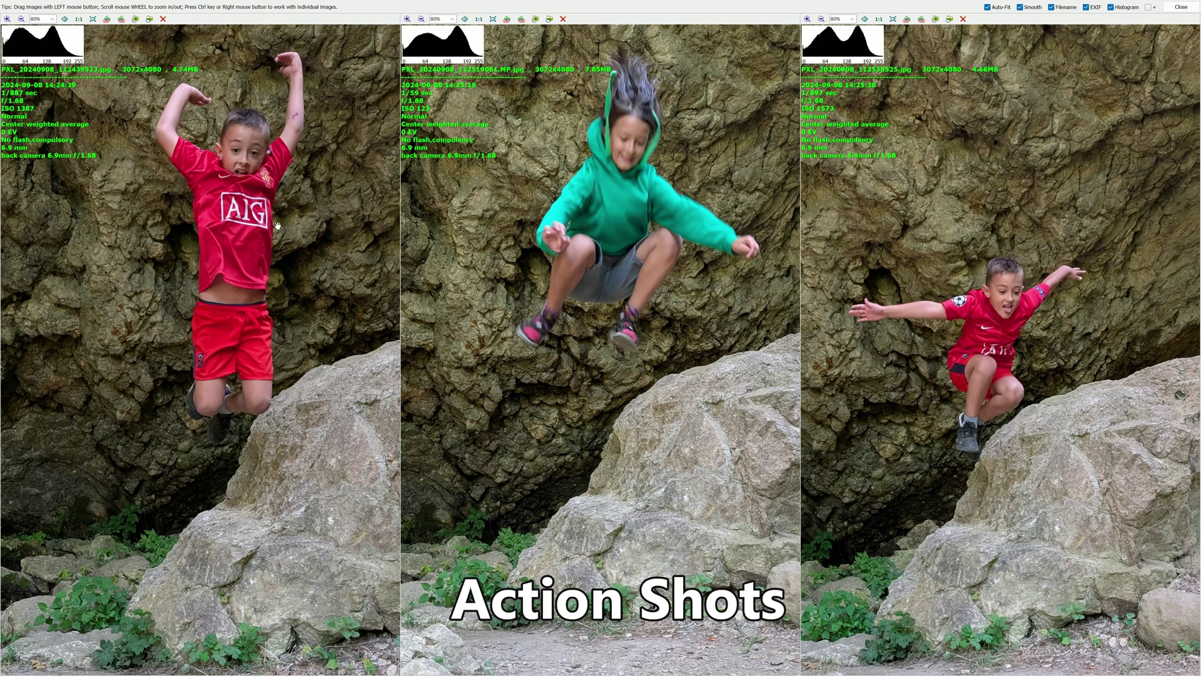
scroll(937, 357, up, 1)
scroll(895, 326, down, 2)
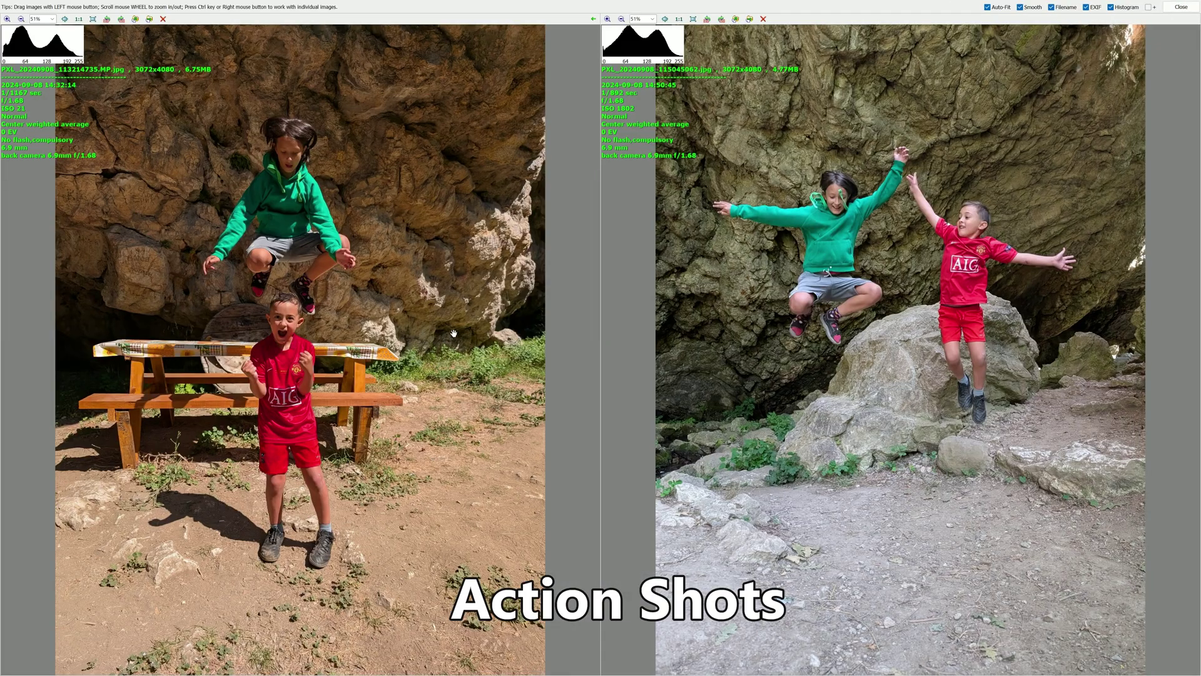
- Compare the picnic-table jump with the two children's jump beside the rock, keeping the children's full figures in view
scroll(396, 306, up, 2)
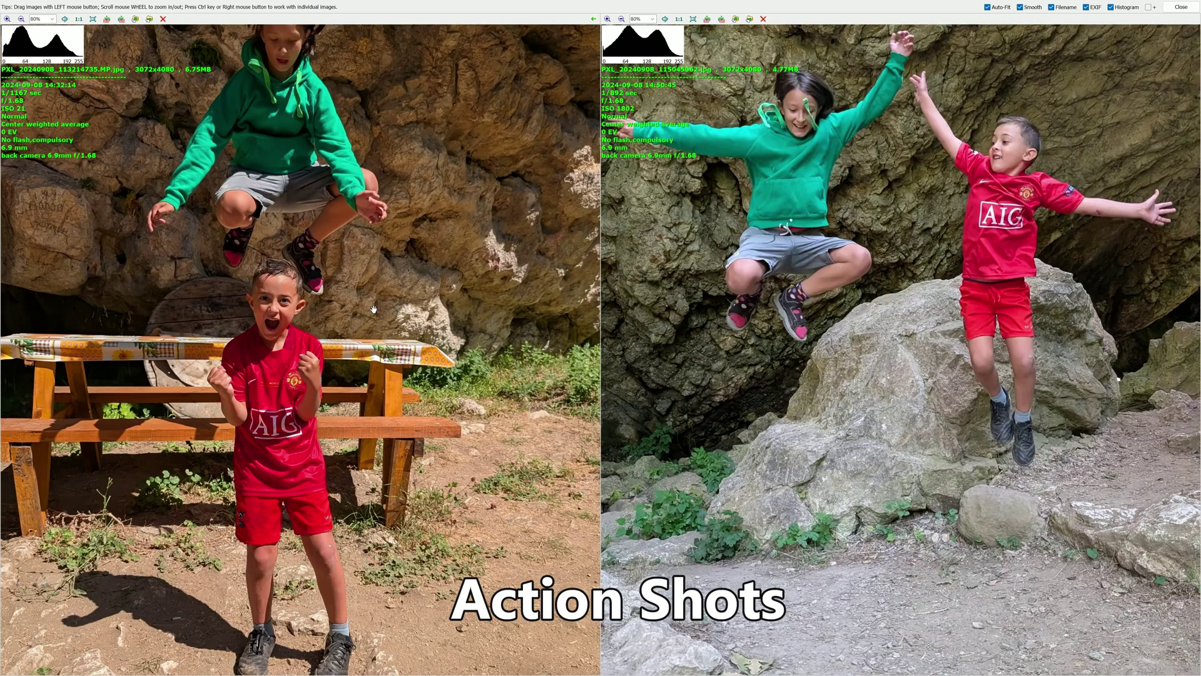
drag(361, 294, 455, 294)
drag(457, 223, 455, 285)
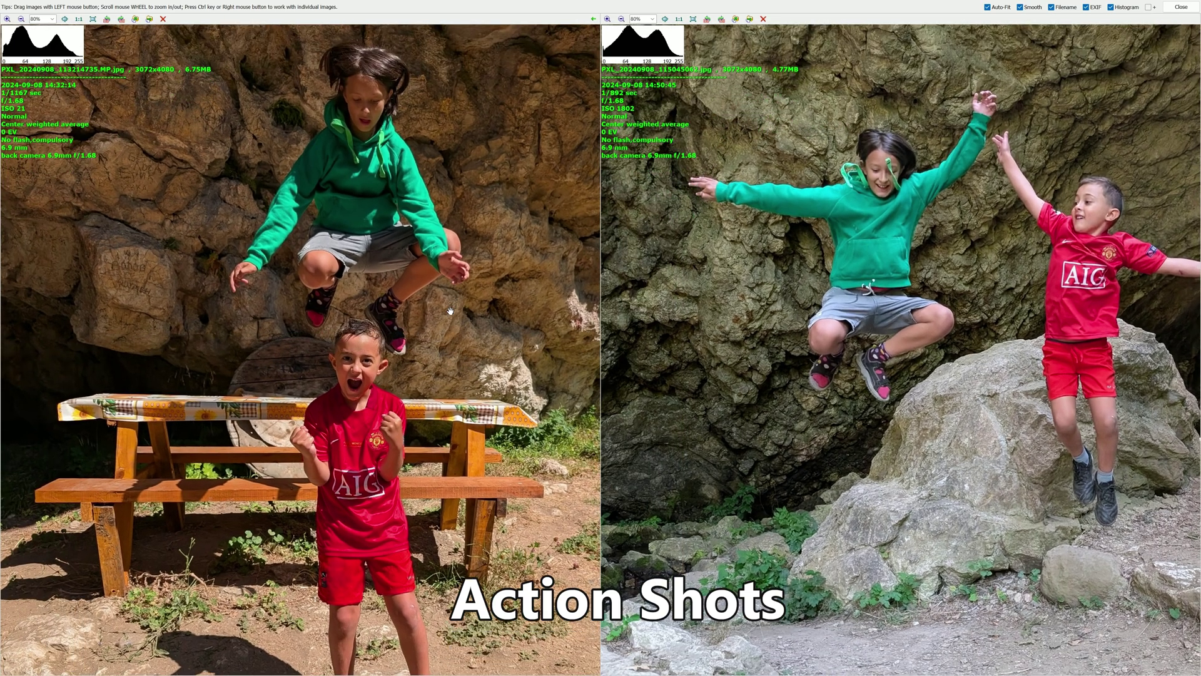
drag(449, 348, 429, 393)
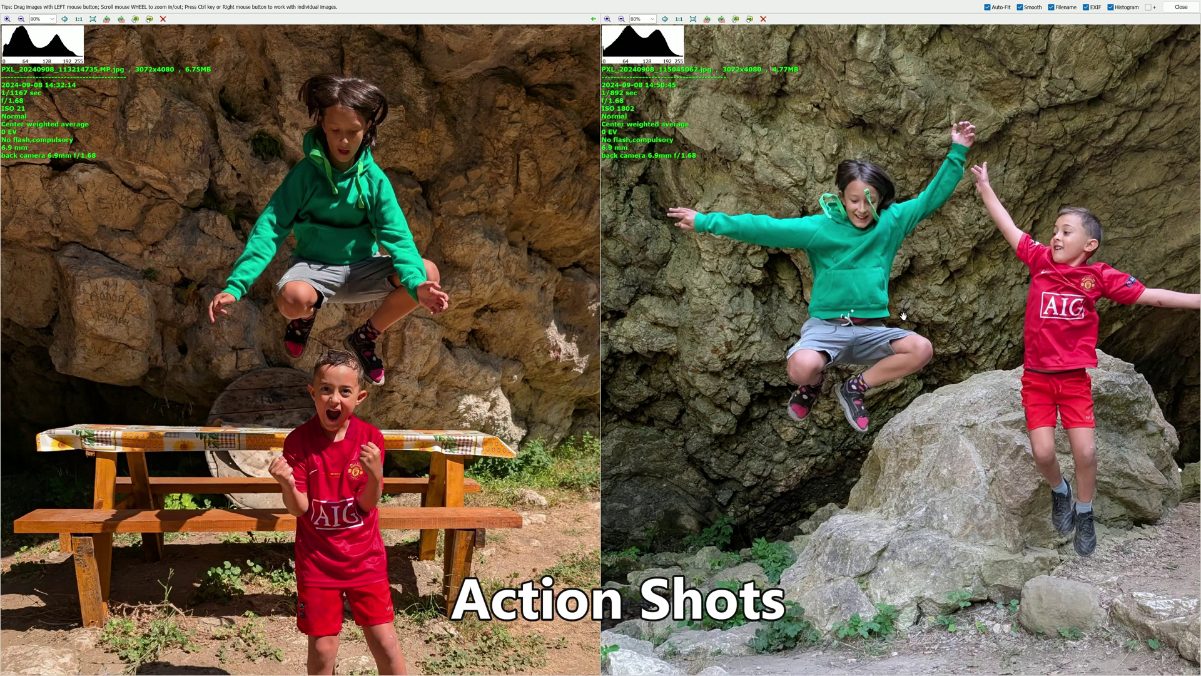
- Compare the picnic-table jump with the rock jump, and the two shots of the child in the green hoodie jumping near the cave wall
scroll(913, 321, up, 1)
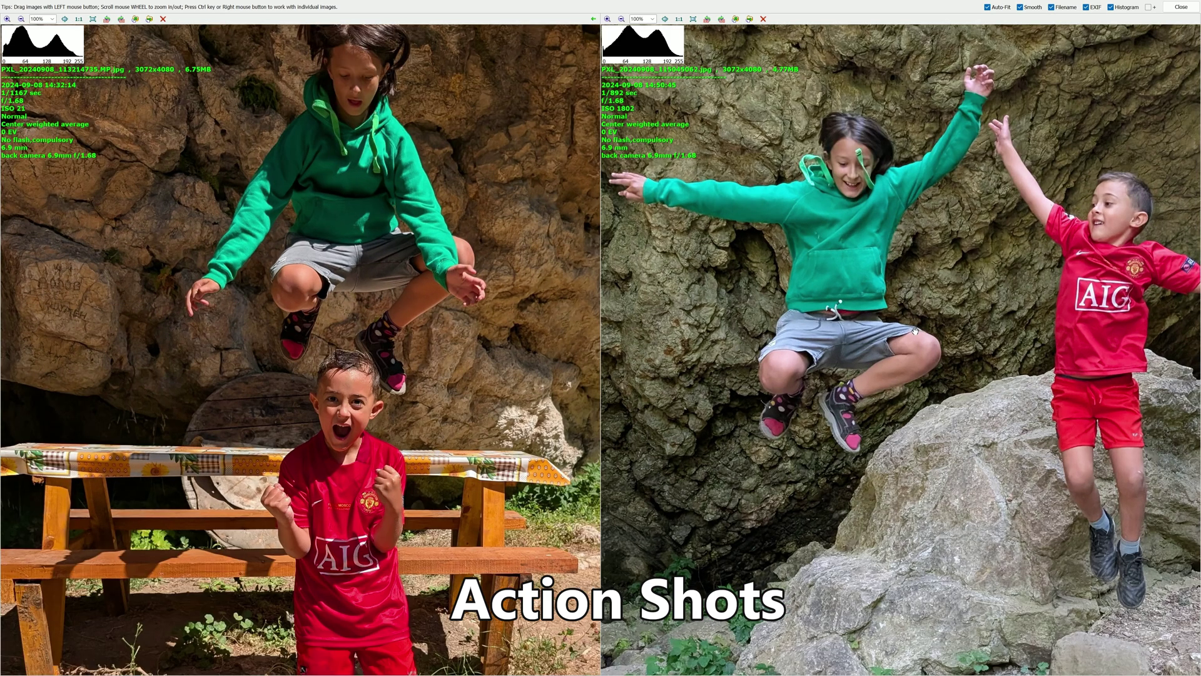
scroll(913, 326, down, 2)
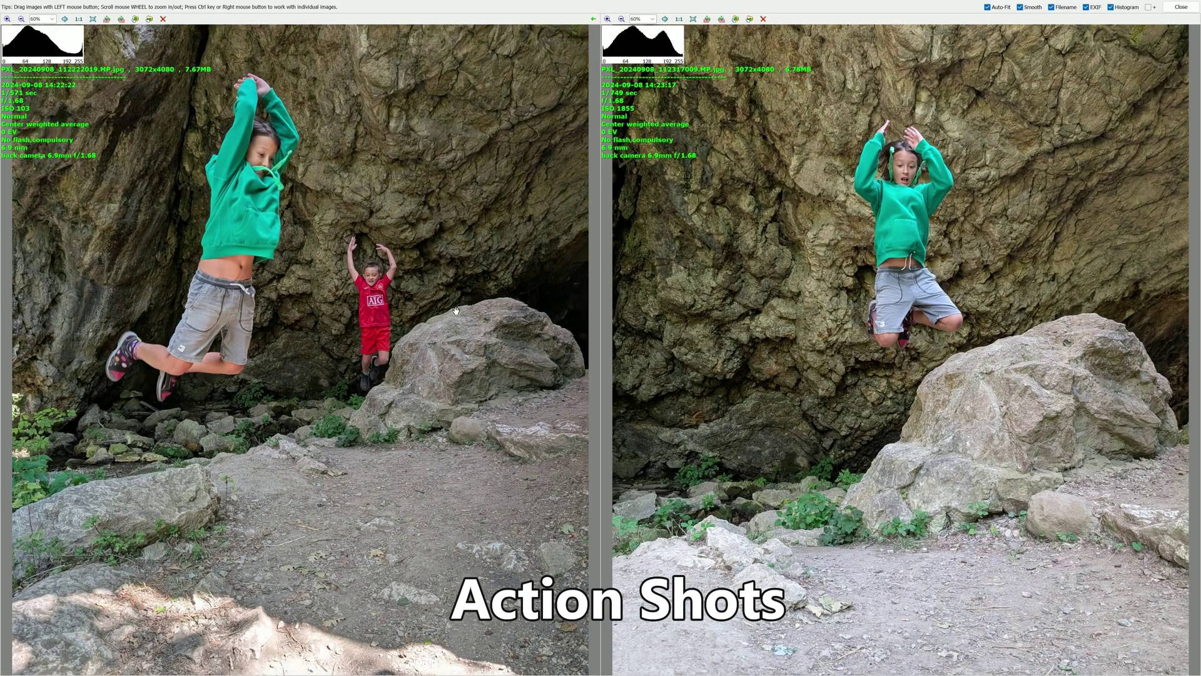
scroll(149, 357, up, 2)
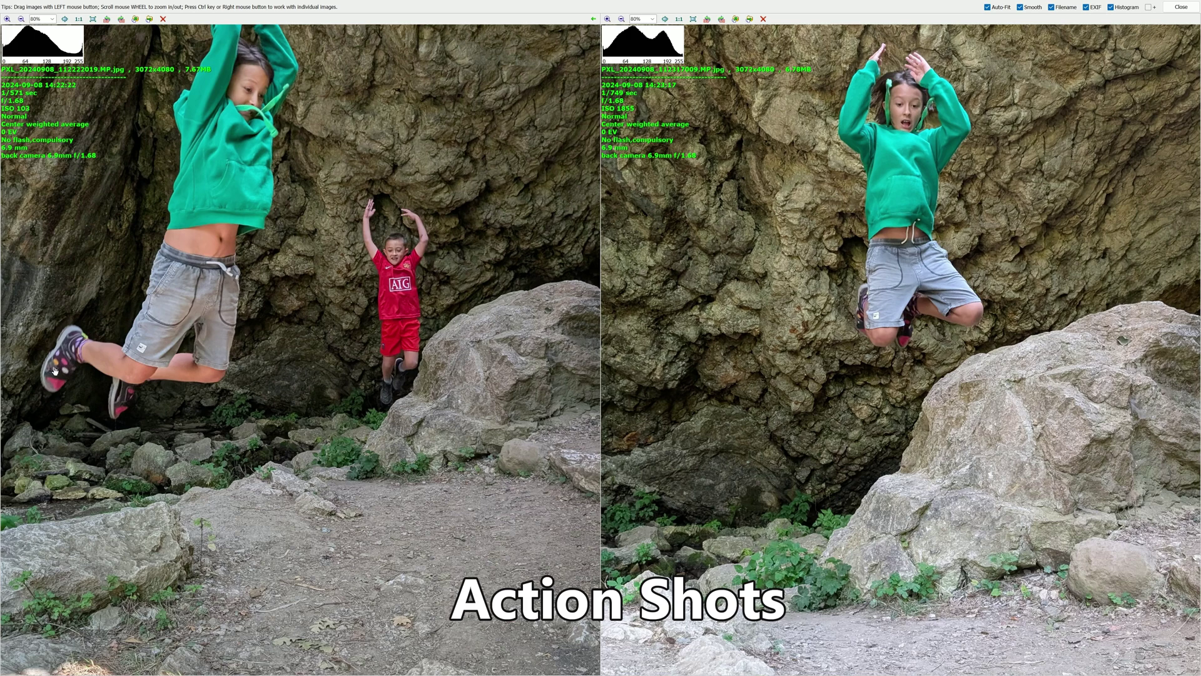
scroll(944, 263, down, 2)
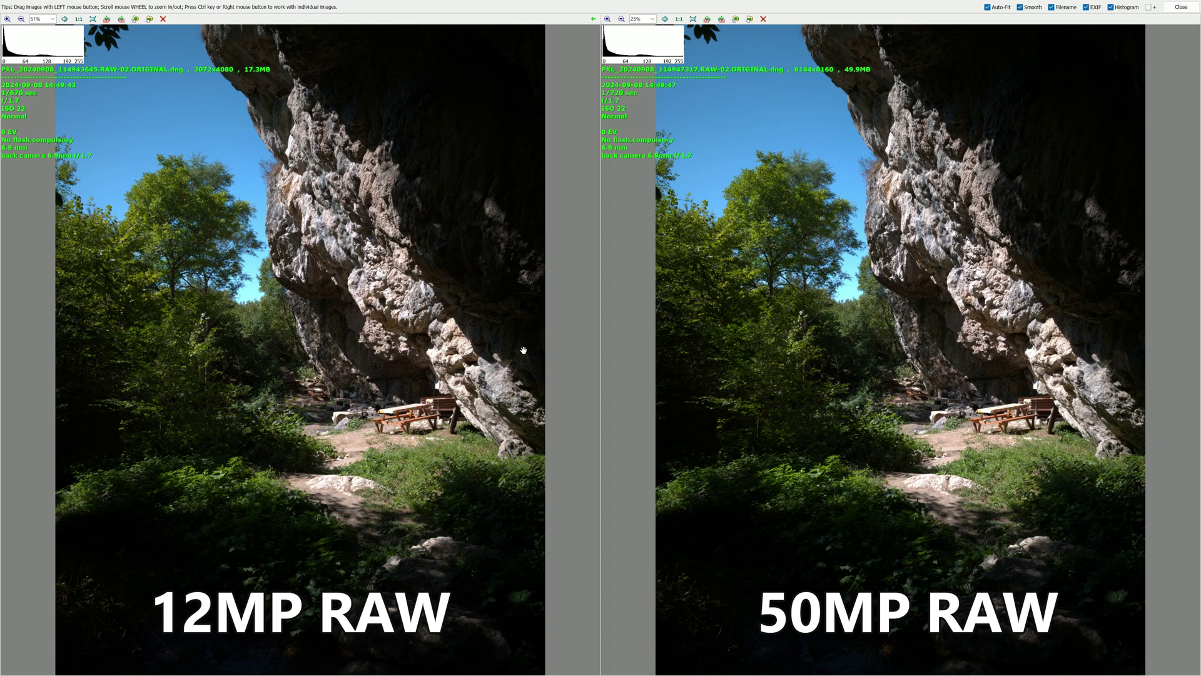
- Compare the 12MP RAW and 50MP RAW photos of the cliff overall and in the detail around the picnic table
scroll(476, 330, up, 2)
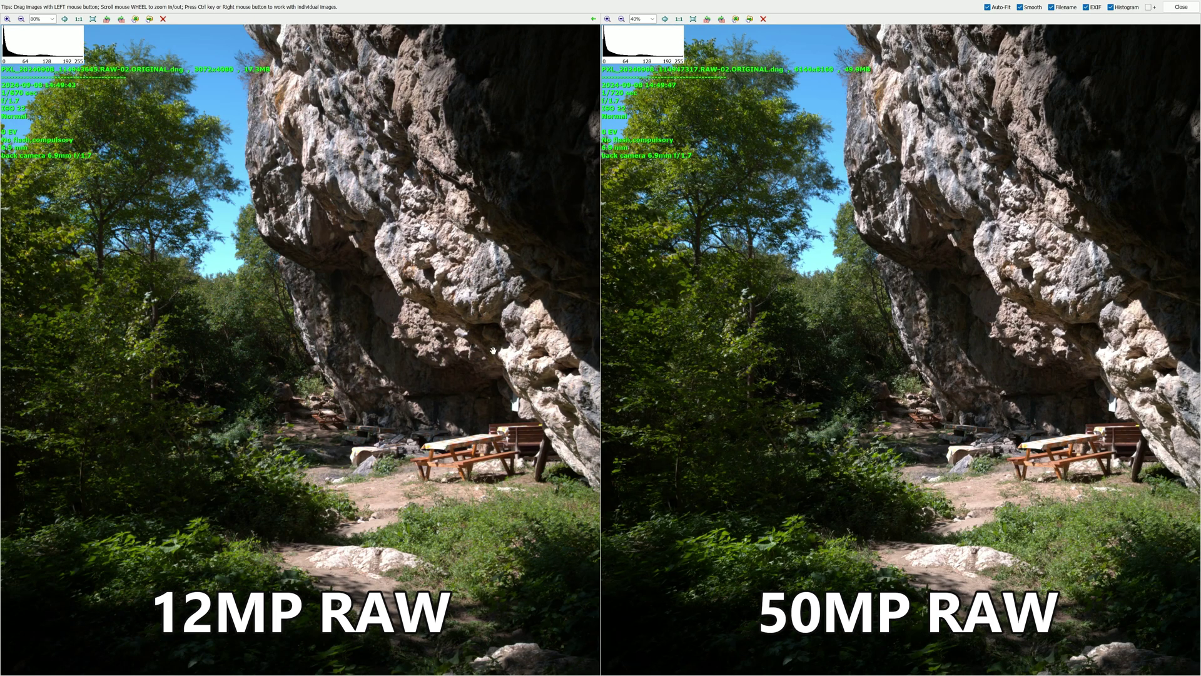
scroll(498, 330, down, 2)
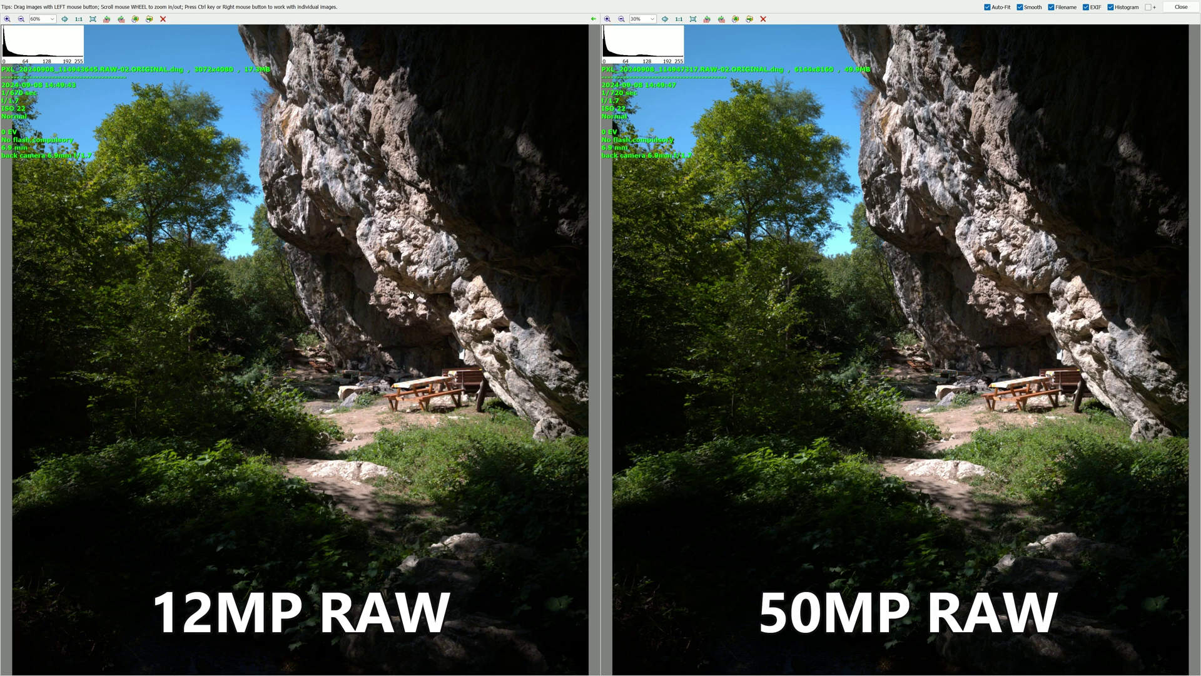
scroll(410, 295, up, 1)
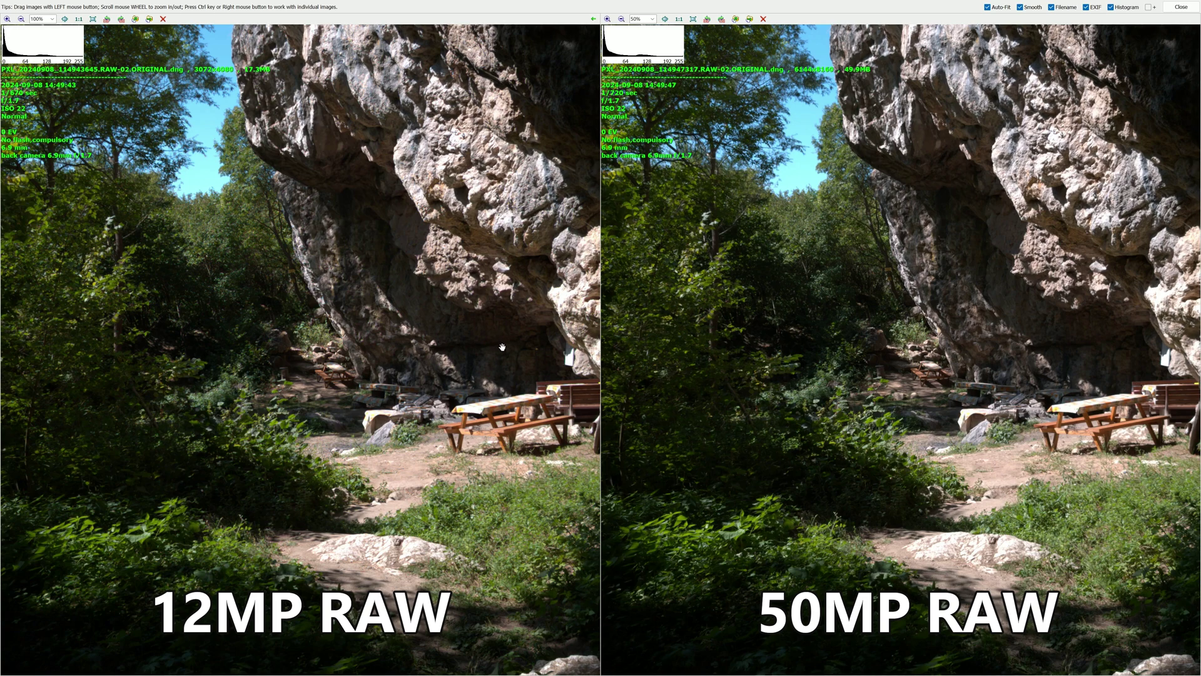
scroll(498, 342, up, 2)
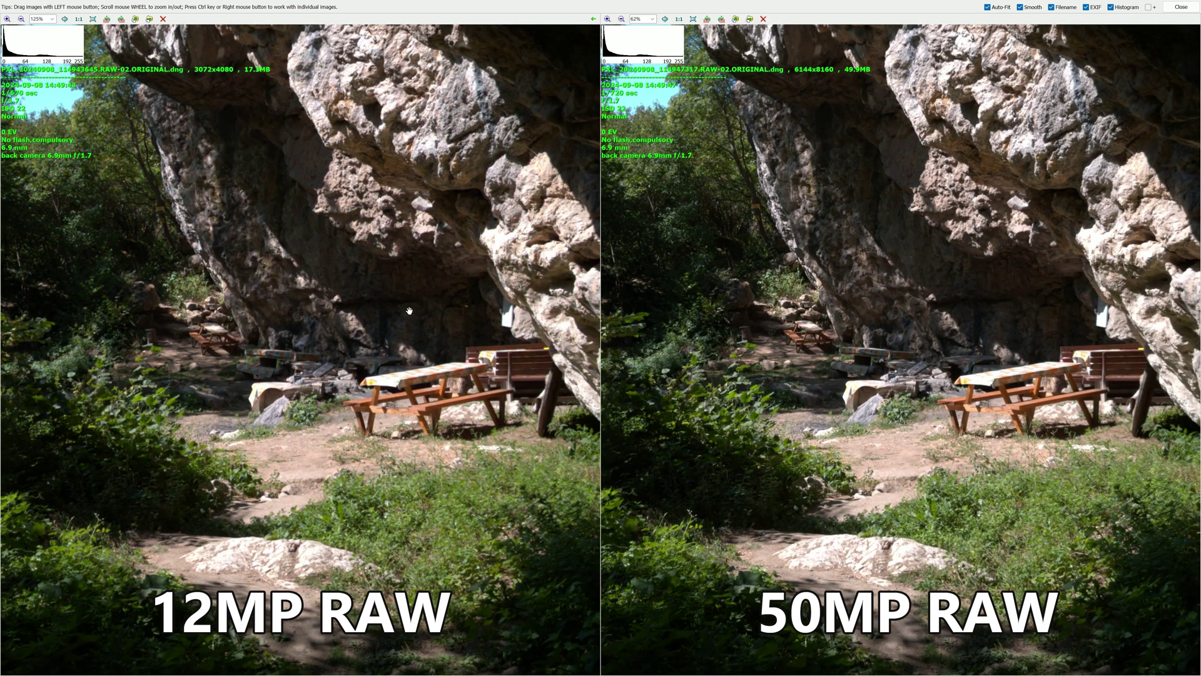
scroll(488, 344, up, 2)
scroll(547, 374, up, 4)
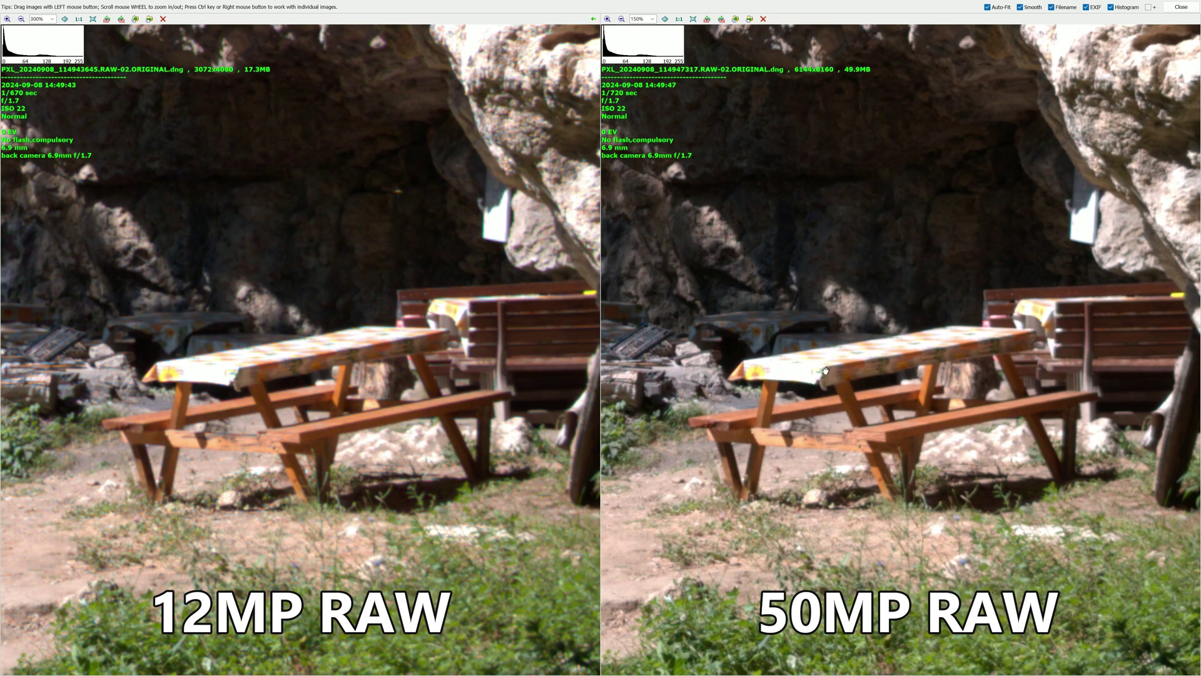
scroll(386, 341, up, 2)
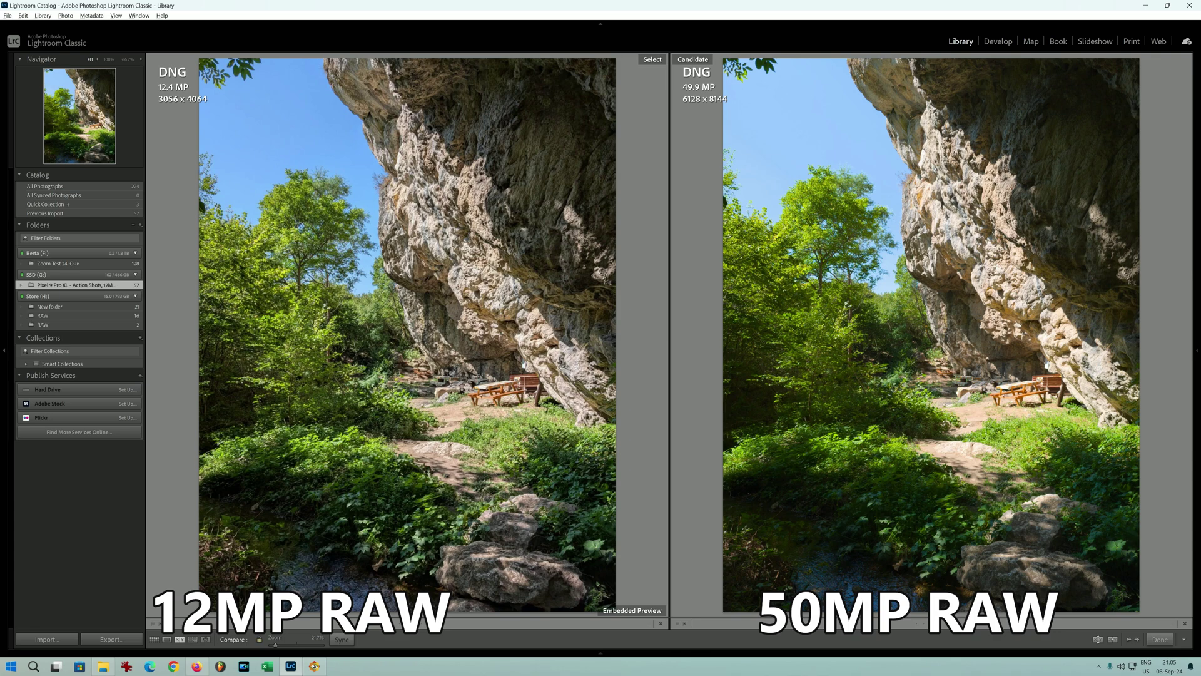
- Open the cliff RAW photo for developing in Lightroom Classic and apply the automatic tone adjustments
click(1001, 42)
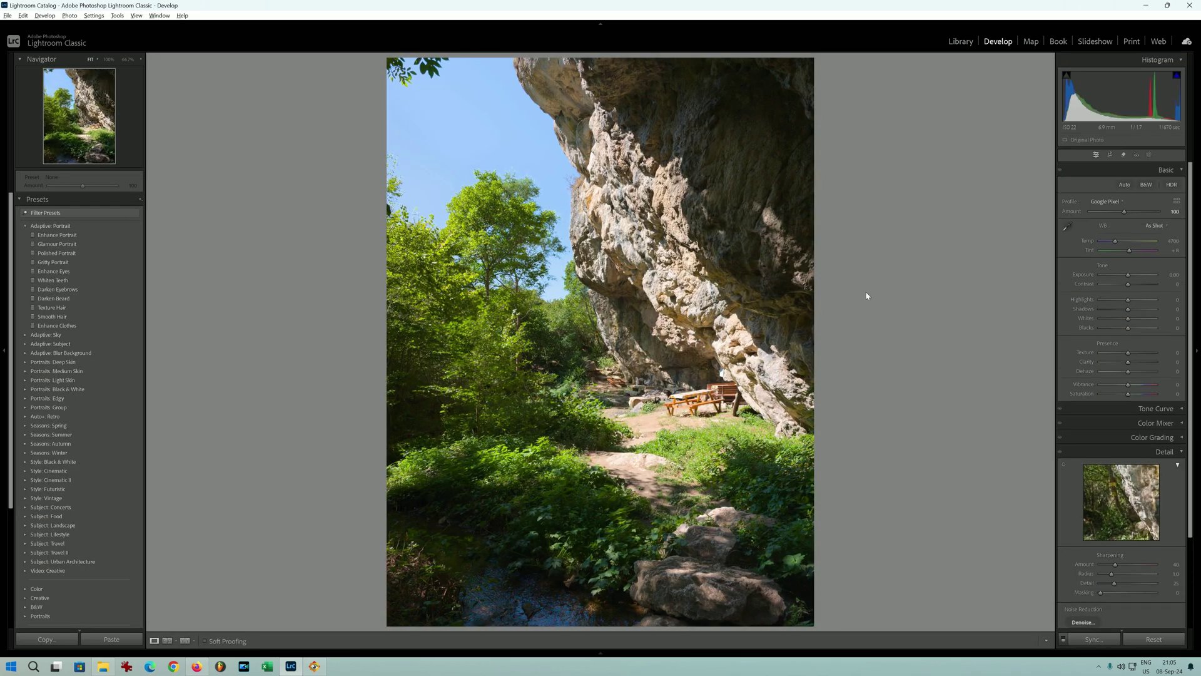
key(z)
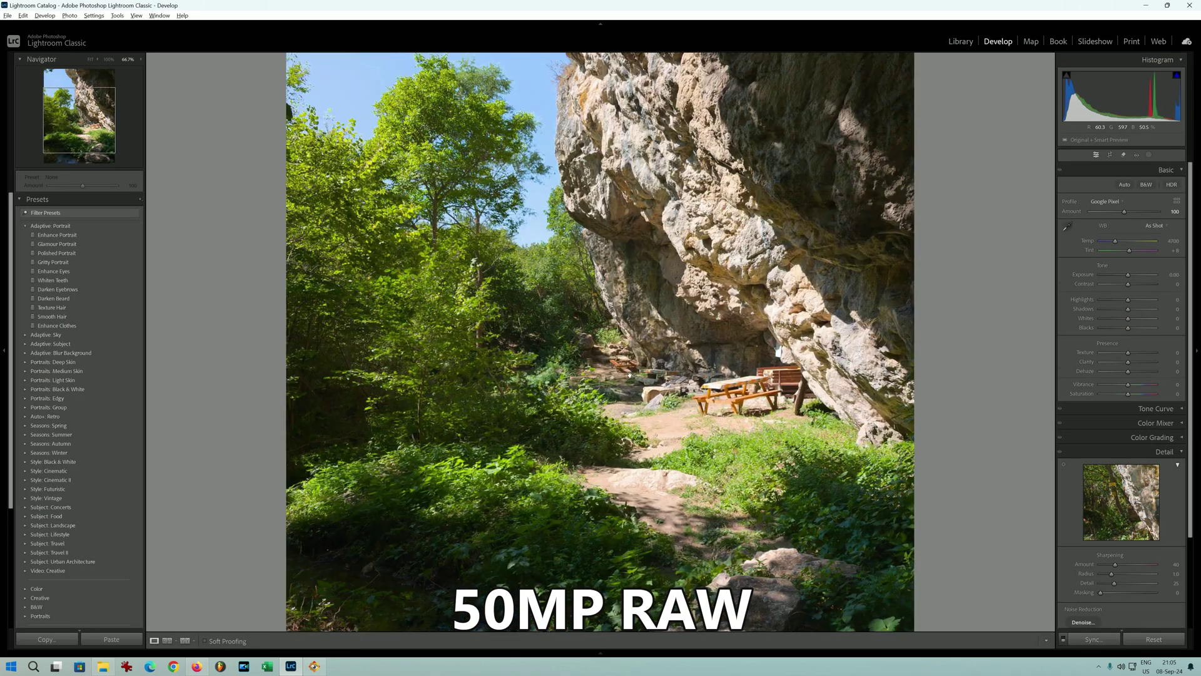
click(1125, 185)
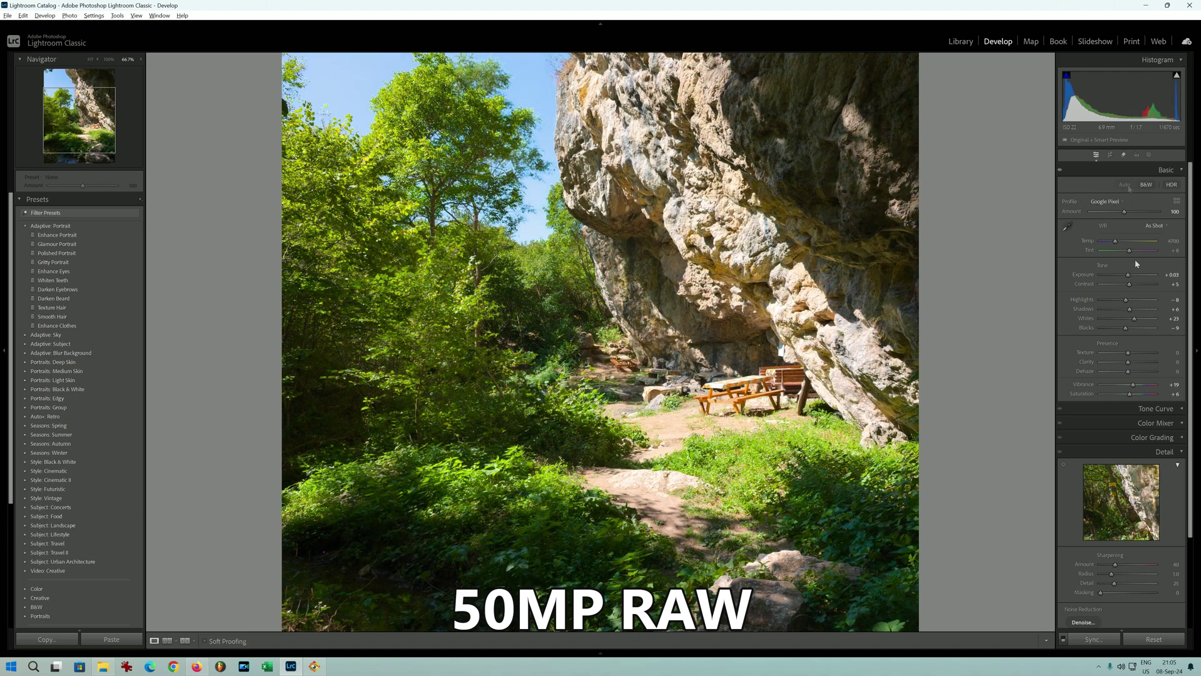
- Set the cliff photo's Saturation to -29, Highlights to -92 and Shadows to +100, and convert it to black and white
drag(1131, 397, 1121, 397)
drag(1126, 299, 1164, 309)
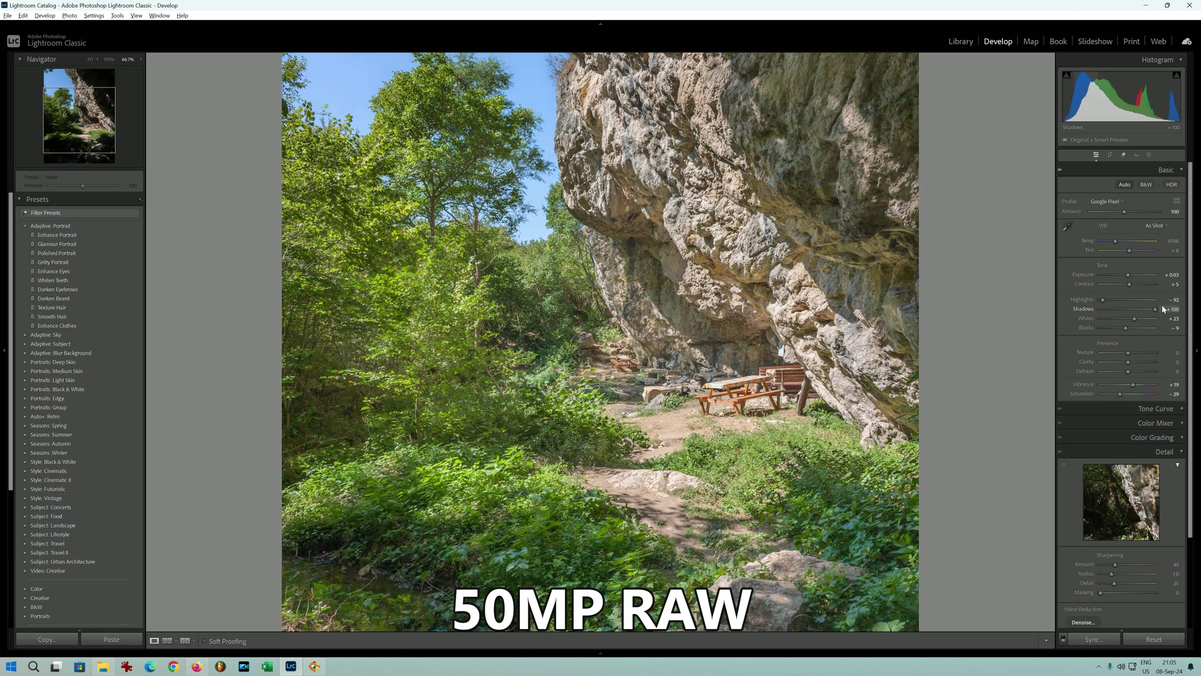
drag(1158, 308, 1116, 287)
click(1147, 185)
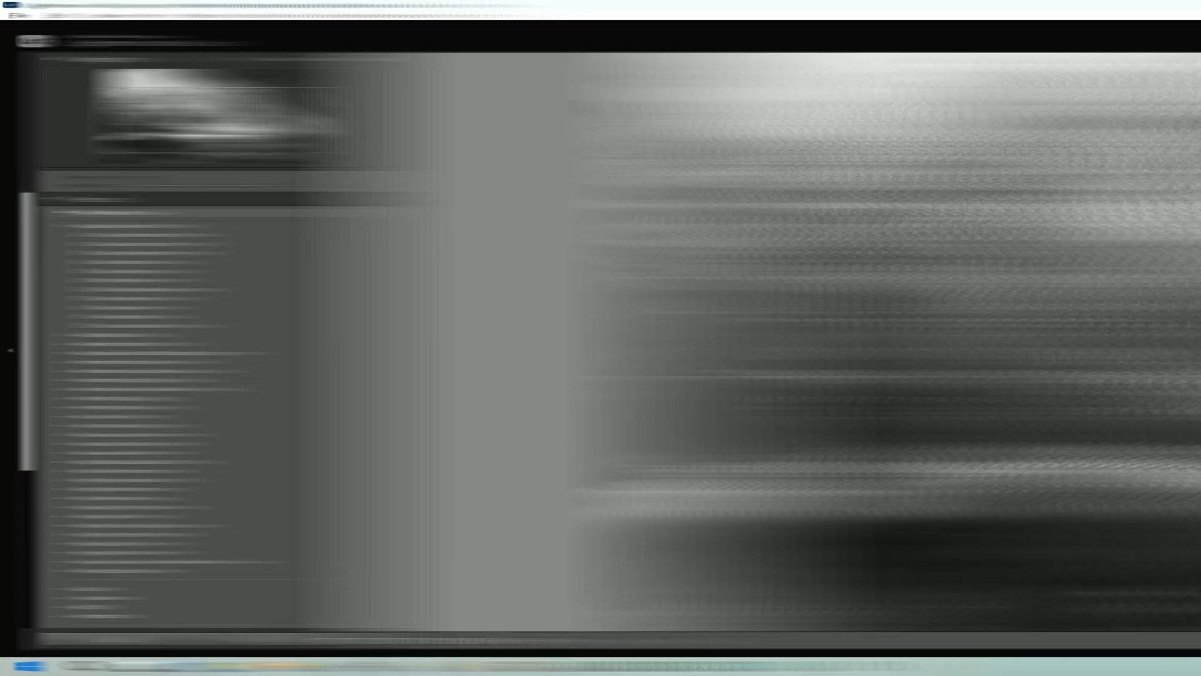
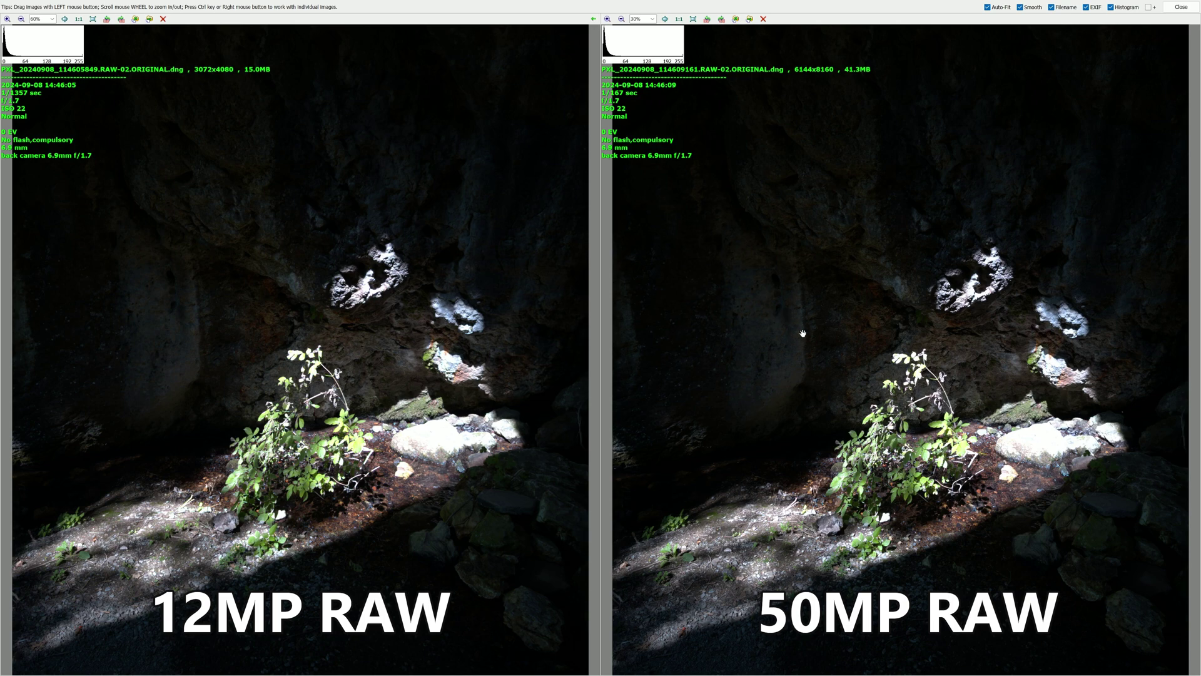
- Compare the 12MP RAW and 50MP RAW photos of the sunlit plant in the dark cave in FastStone Image Viewer
scroll(819, 359, up, 1)
scroll(819, 359, down, 2)
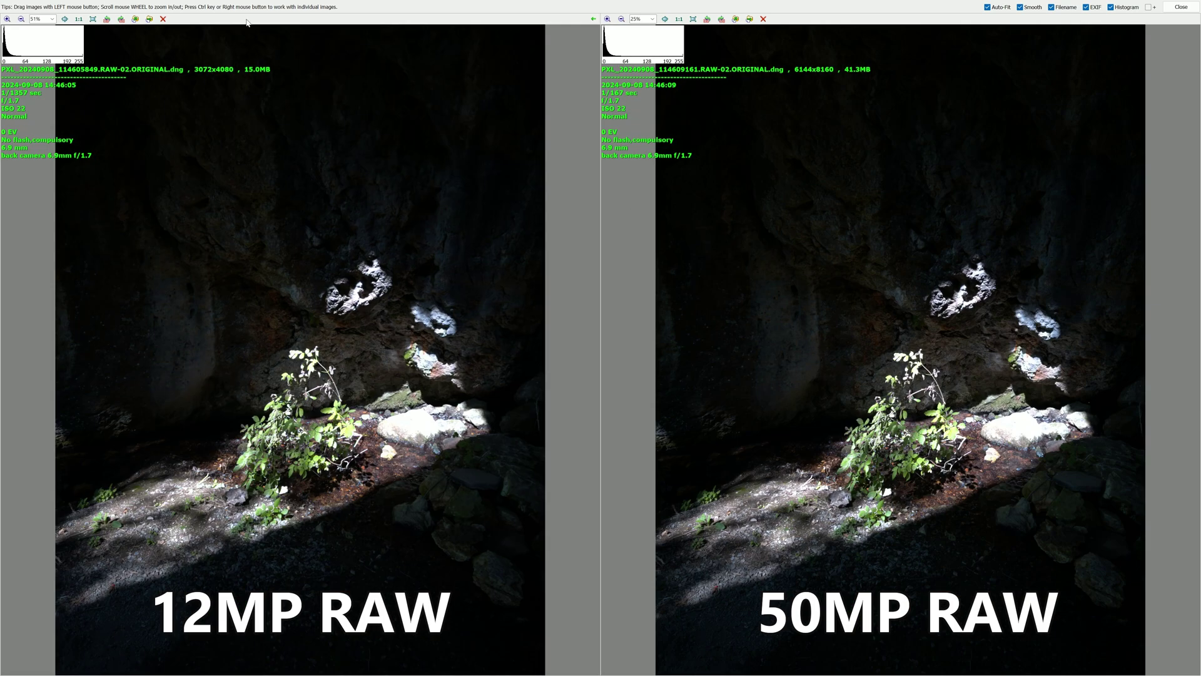
scroll(390, 249, up, 1)
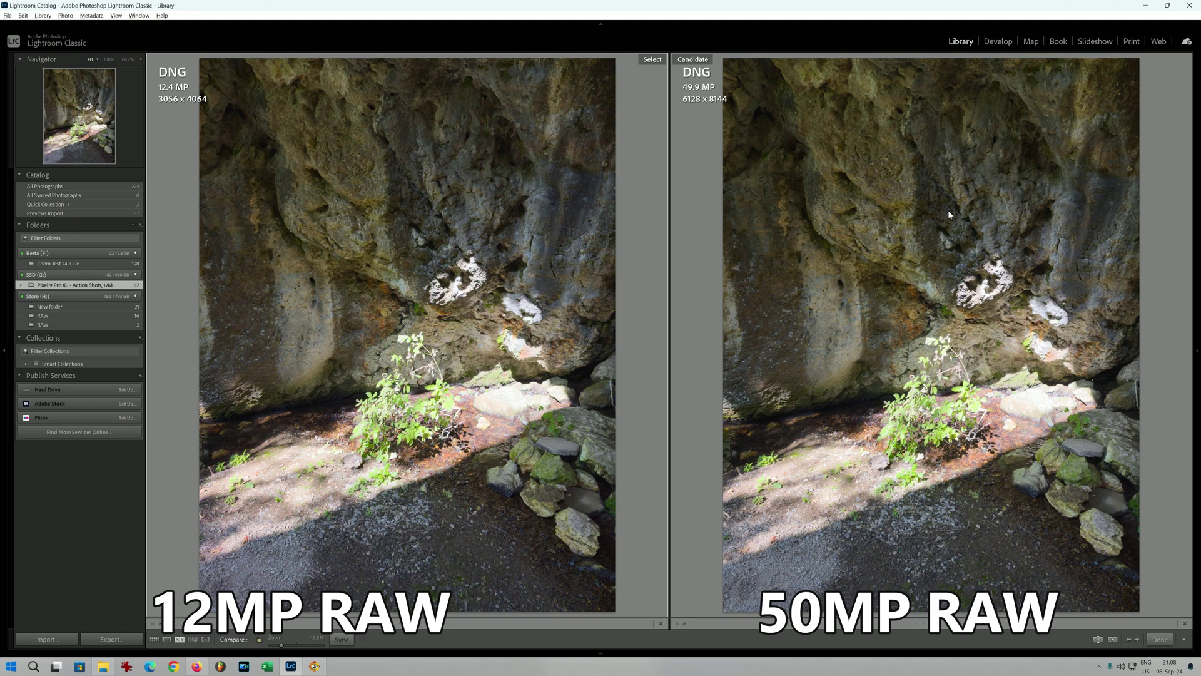
- Open the cave plant RAW photo for developing in Lightroom Classic and preview the black-and-white and HDR treatments, leaving both off
click(998, 42)
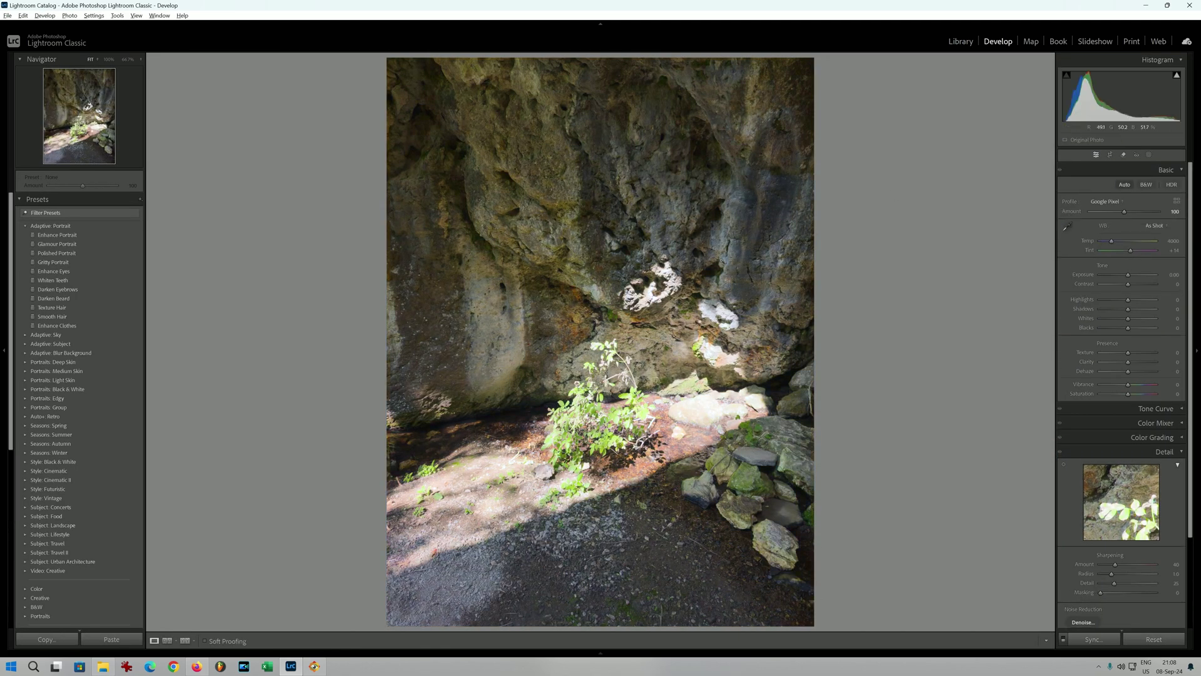
click(1146, 186)
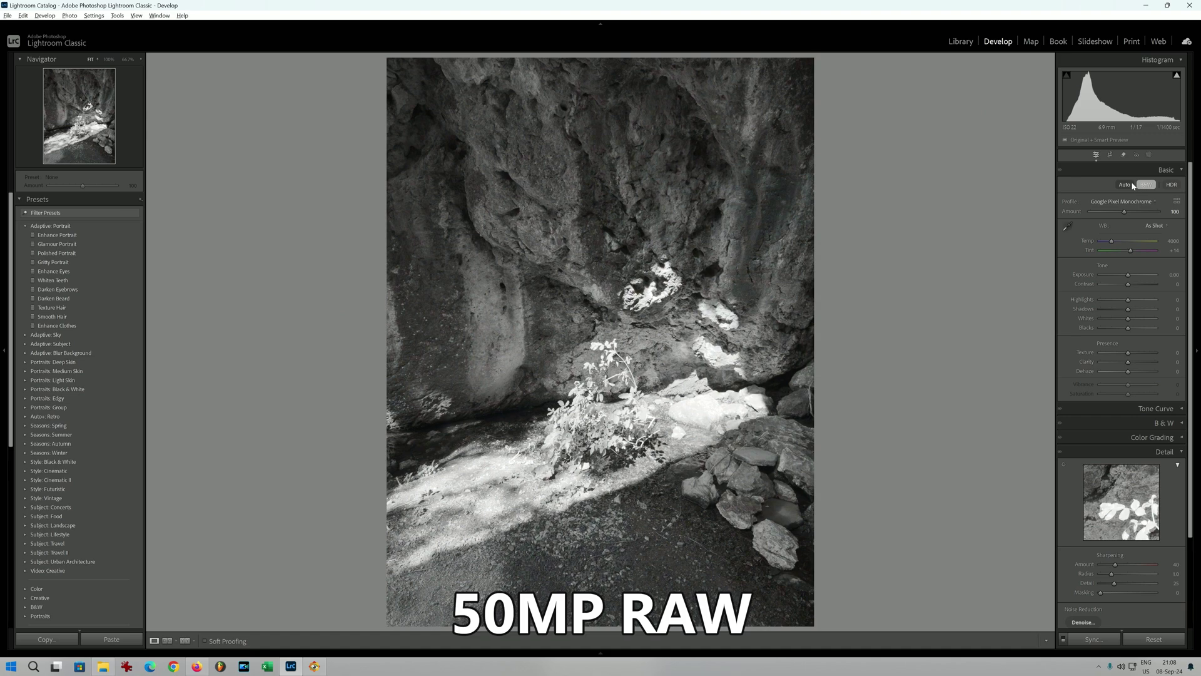
click(1170, 185)
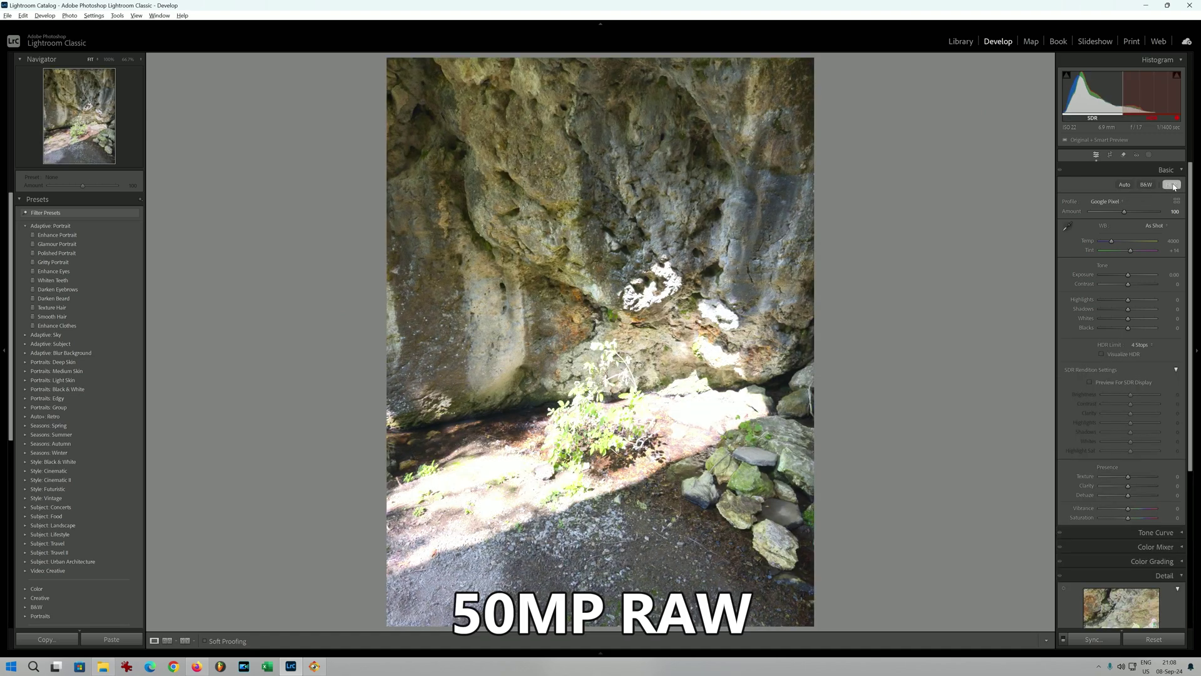
click(1172, 186)
click(1172, 185)
click(1172, 186)
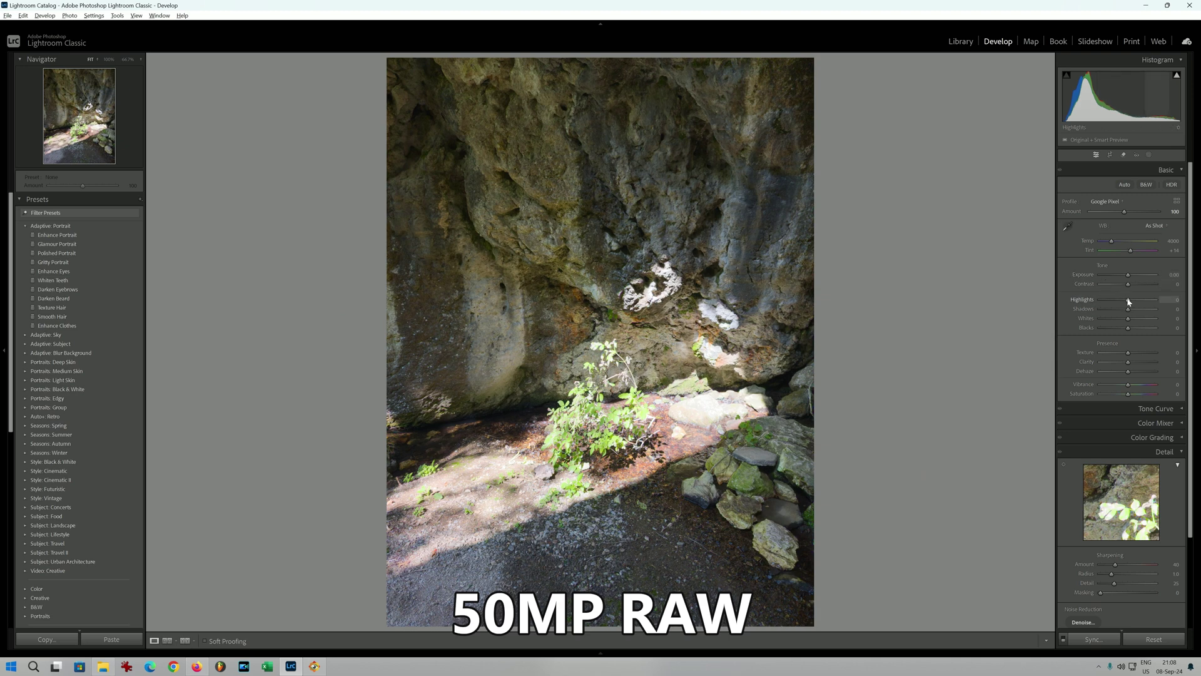
- Try the cave photo's Highlights at +100 and -100, and its Shadows at +100 and -100
drag(1129, 302, 1161, 298)
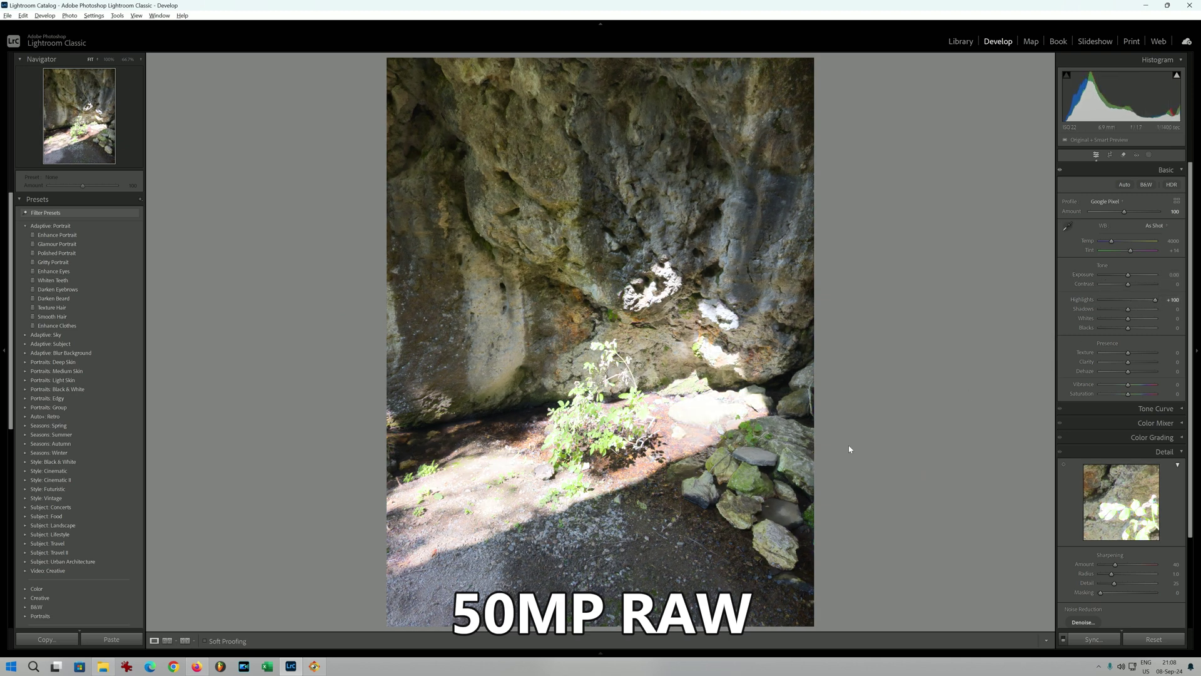
drag(1155, 299, 1100, 303)
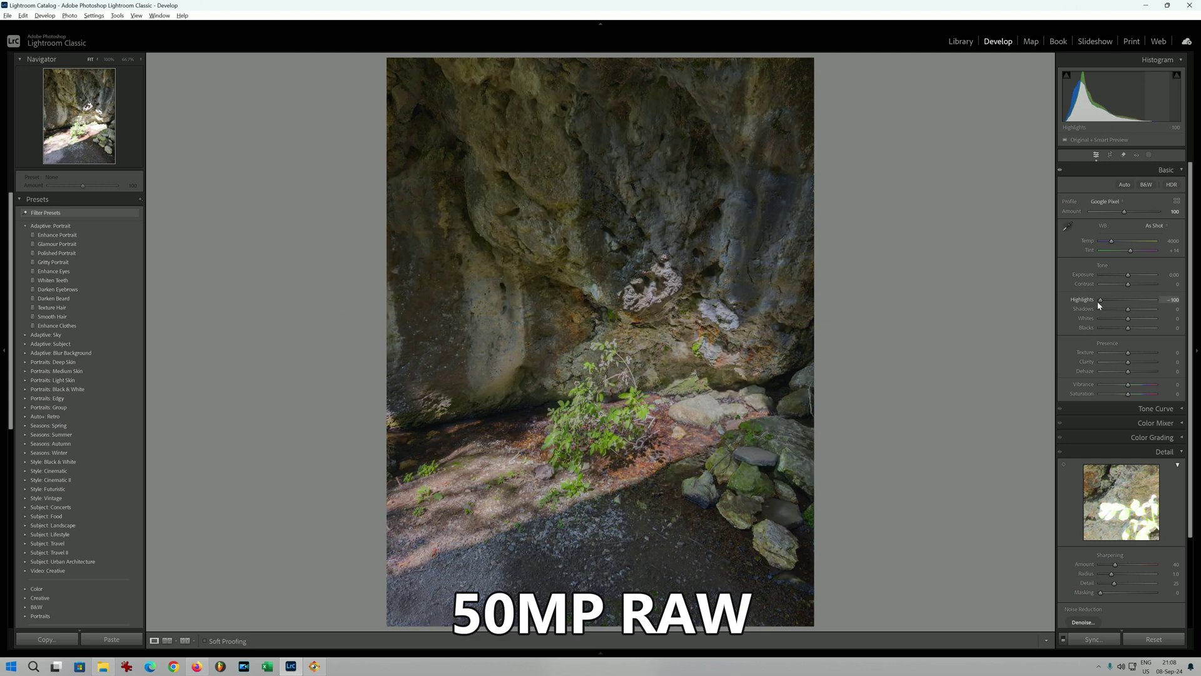
drag(1099, 302, 1158, 310)
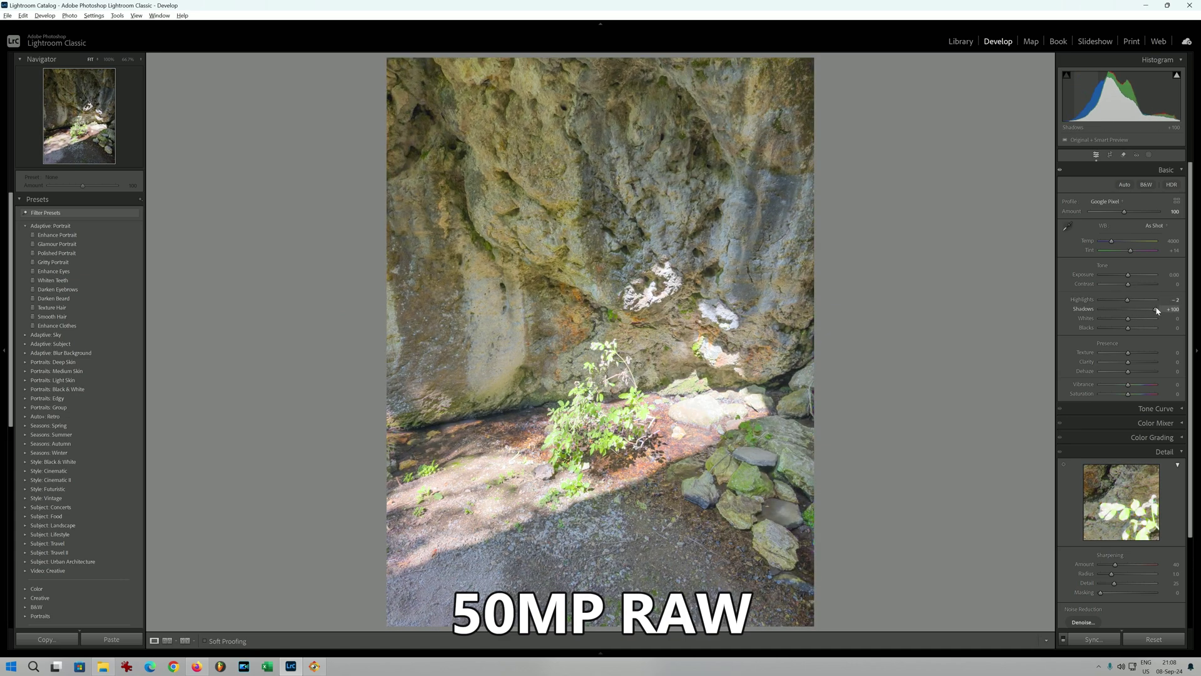
drag(1158, 310, 1100, 311)
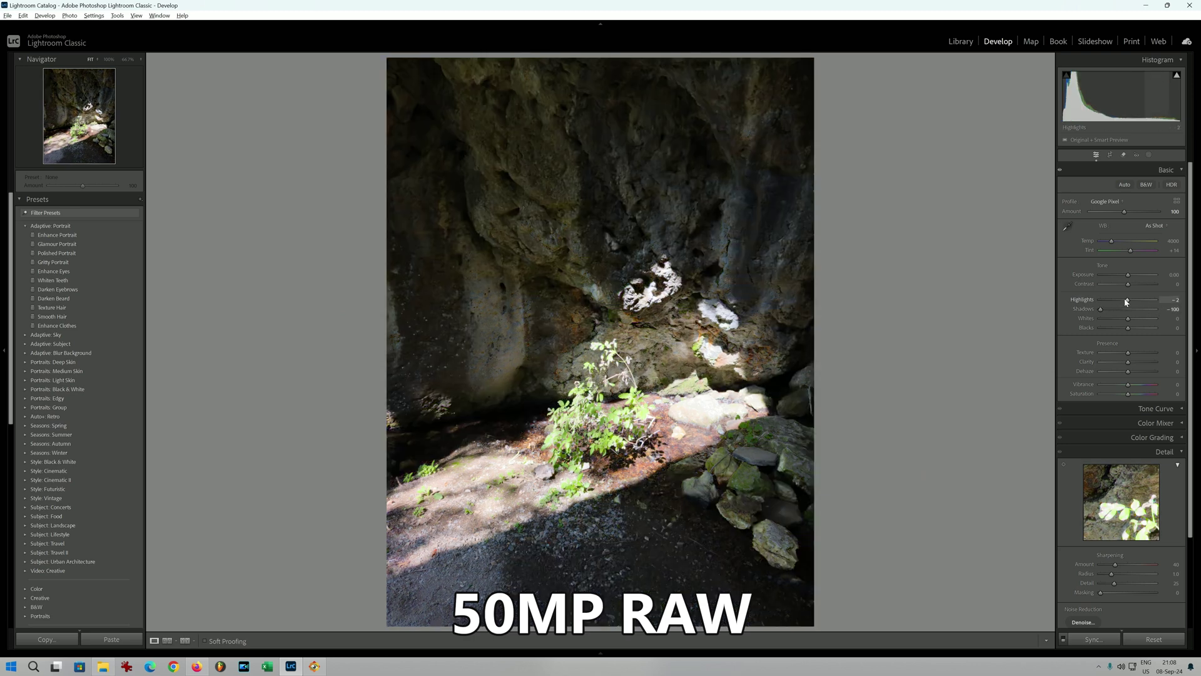
- Set the cave photo's Highlights to +83, Shadows to -95 and Saturation to +12, and adjust its Texture and Clarity
drag(1127, 299, 1101, 309)
drag(1129, 393, 1132, 394)
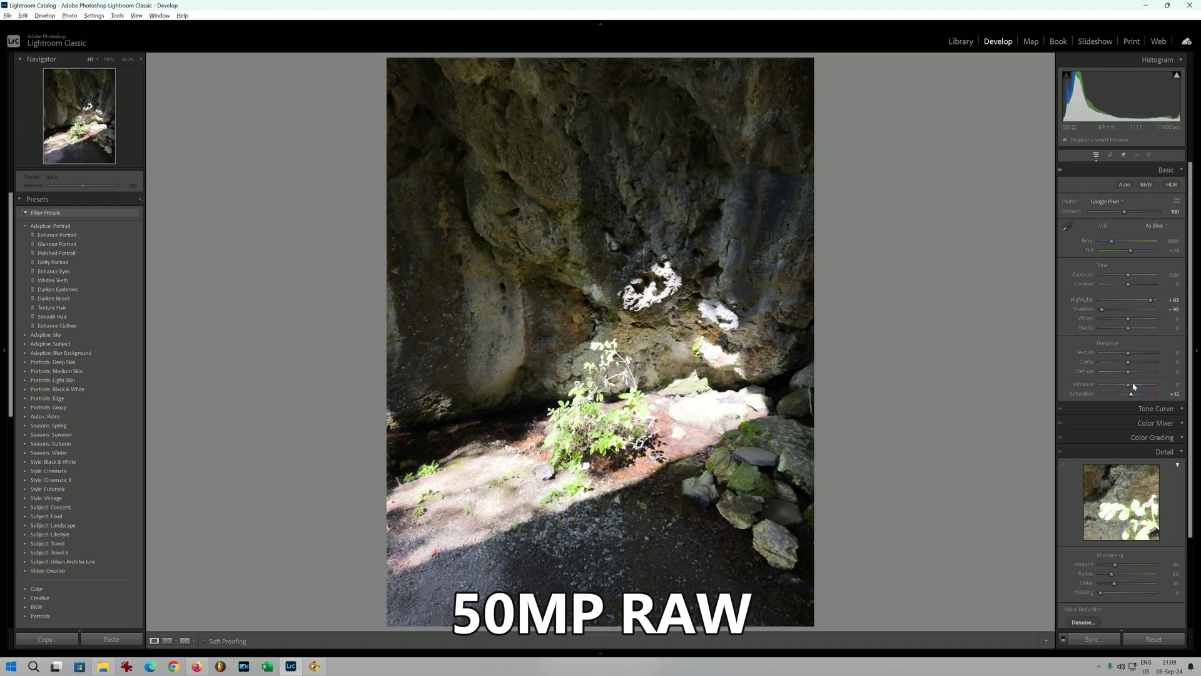
mouse_move(1129, 353)
mouse_down()
mouse_move(1150, 355)
mouse_move(1119, 361)
mouse_up()
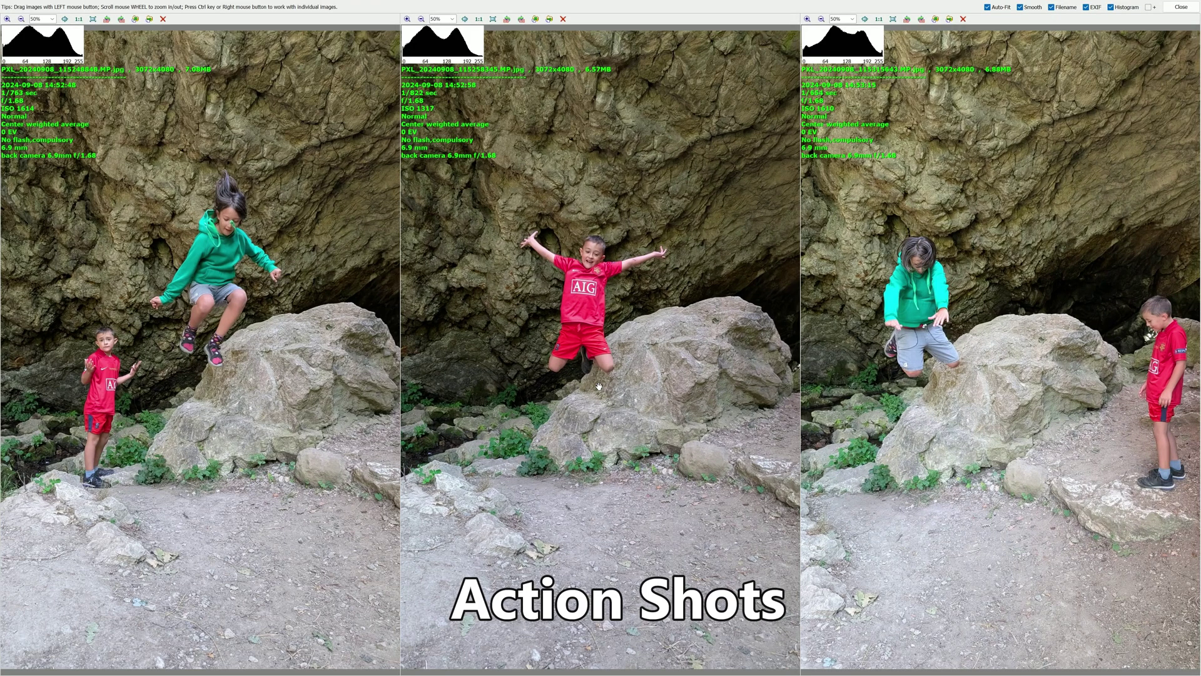
- Compare the three action shots of the children jumping off the grey rock in FastStone Image Viewer, checking faces and limbs
scroll(302, 341, up, 3)
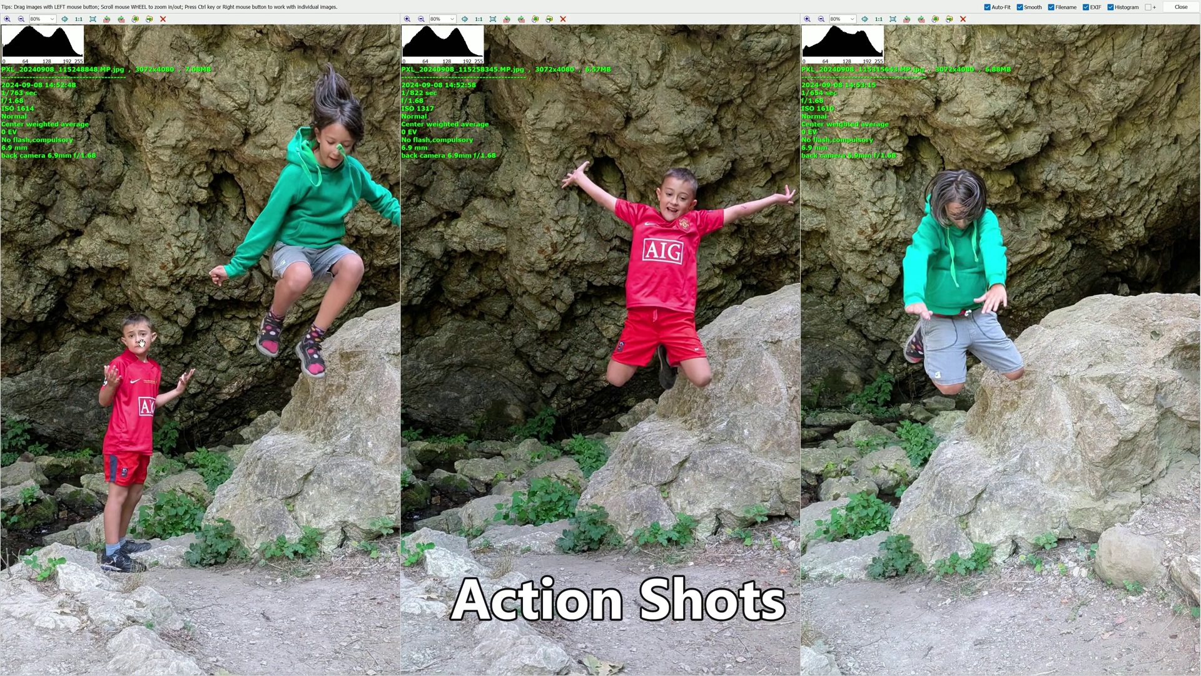
drag(277, 205, 240, 211)
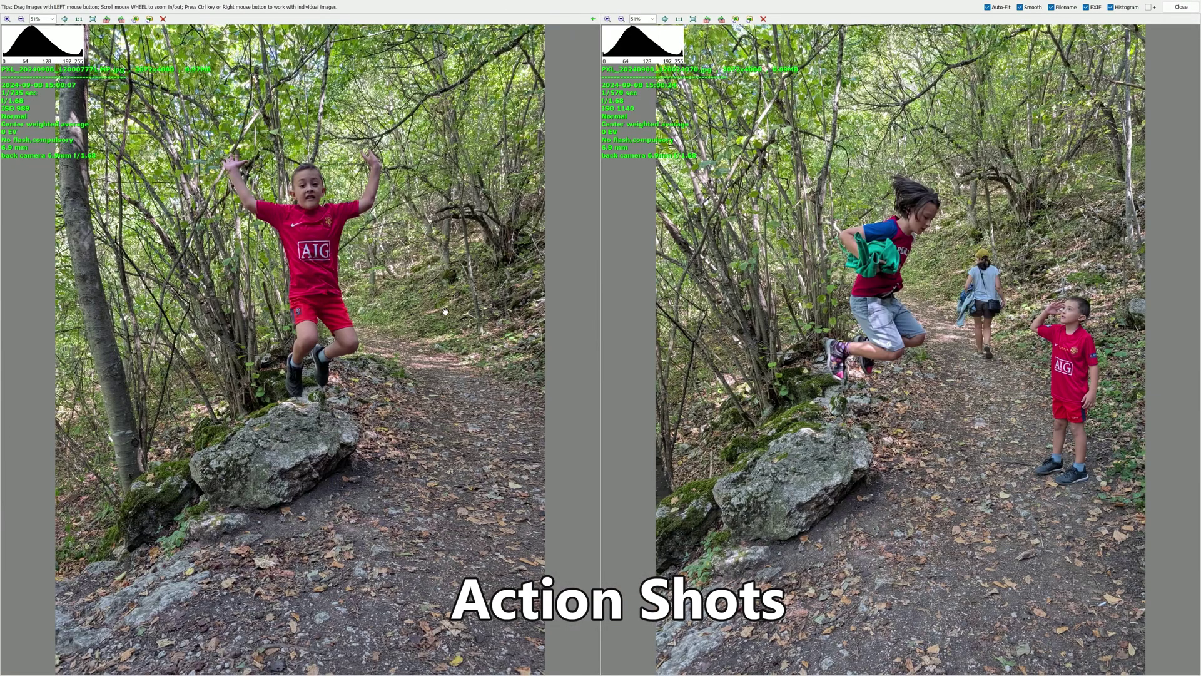
- Compare the two woodland path action shots, examining the jumping children's faces, hair, clothes and shoes for motion blur
scroll(447, 304, up, 1)
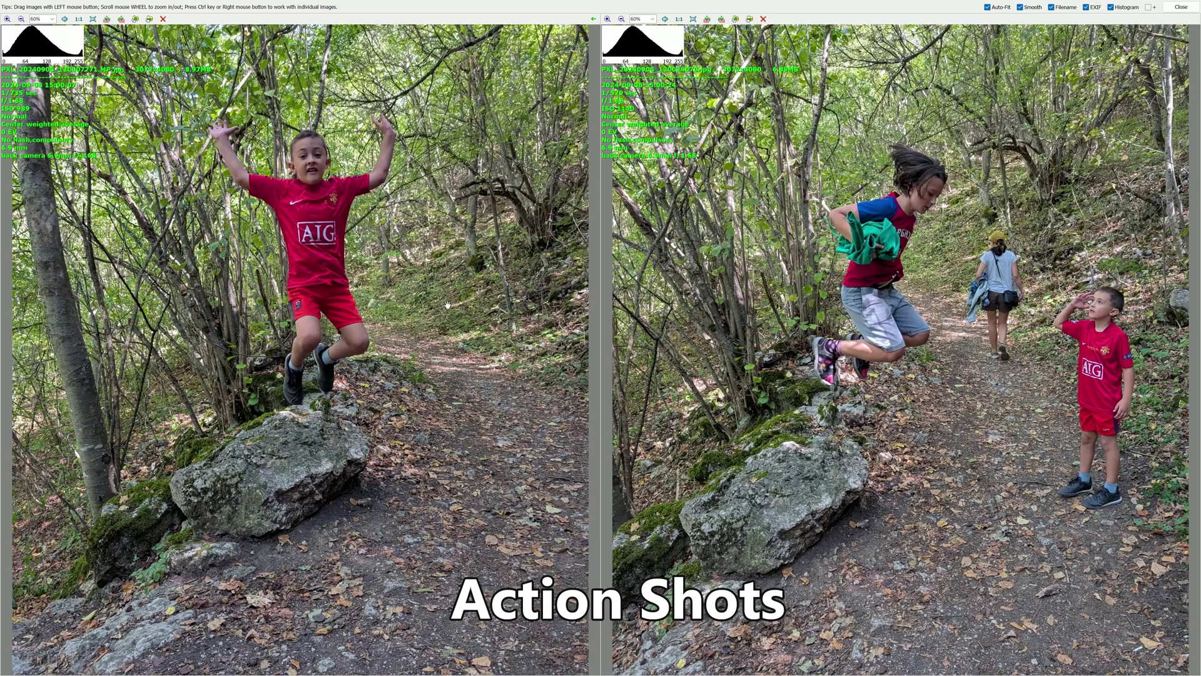
scroll(444, 305, up, 2)
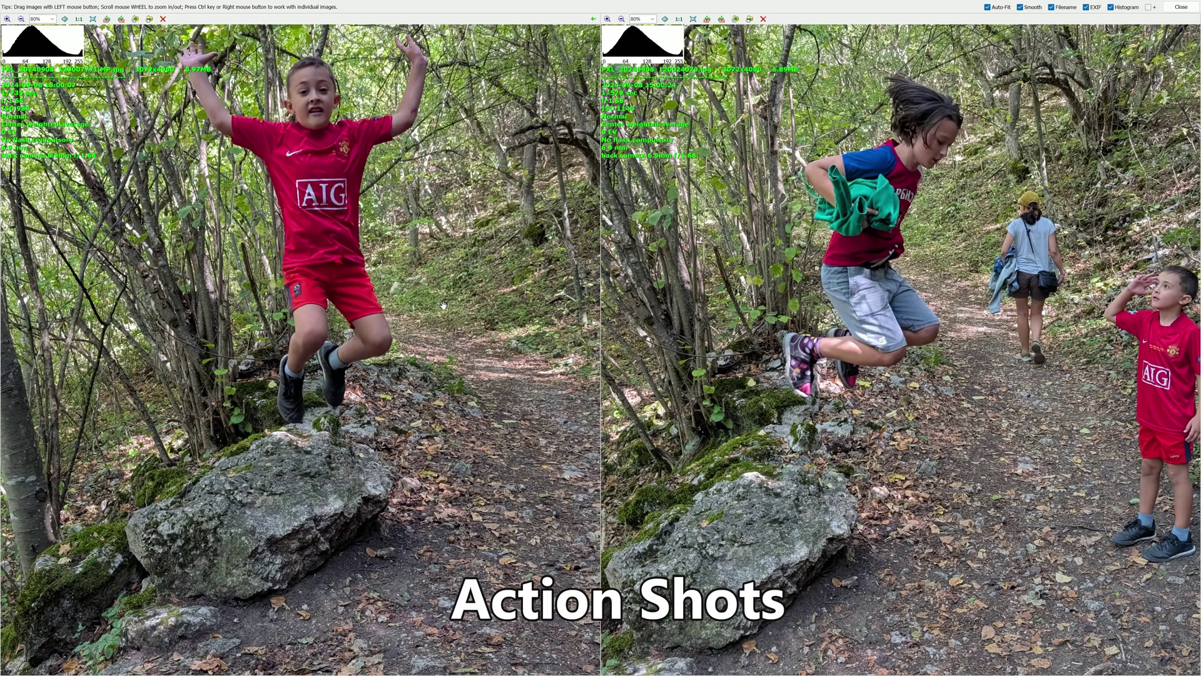
scroll(444, 305, up, 2)
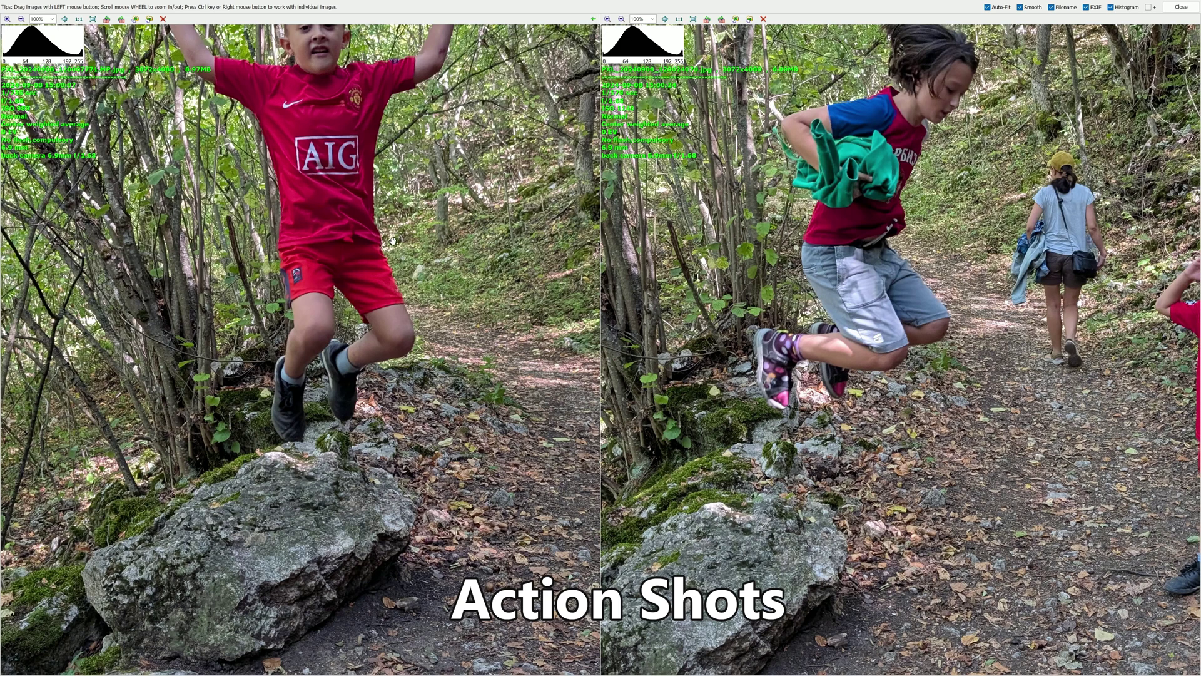
drag(331, 303, 359, 459)
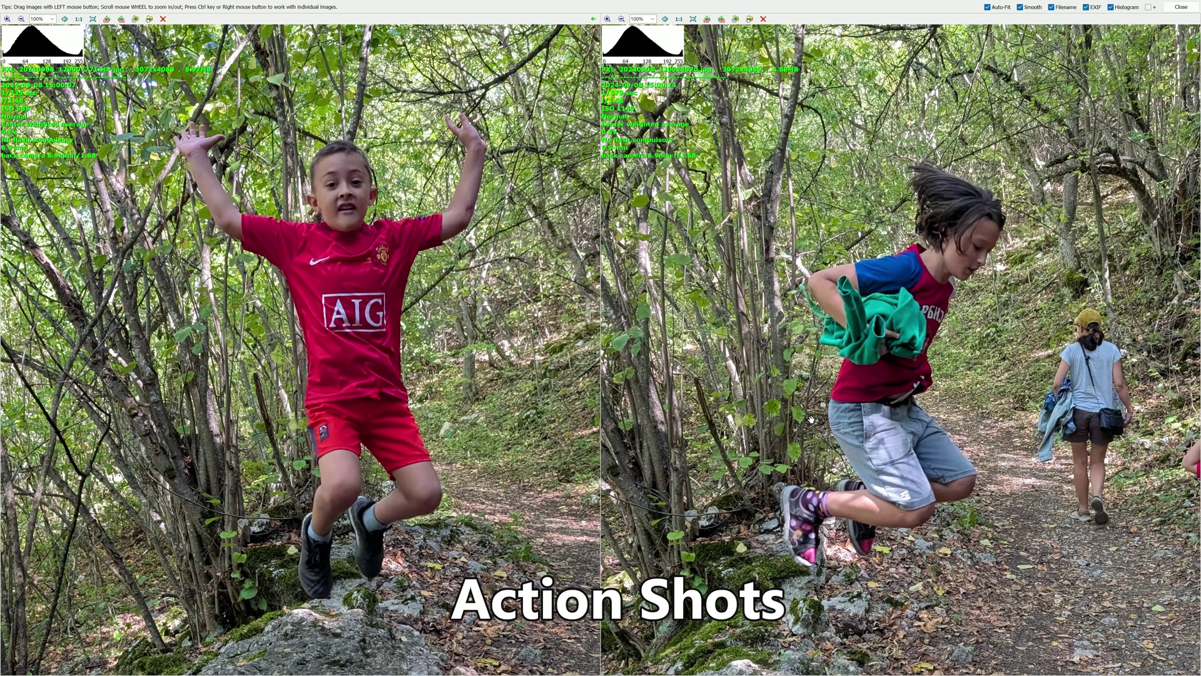
scroll(812, 419, down, 2)
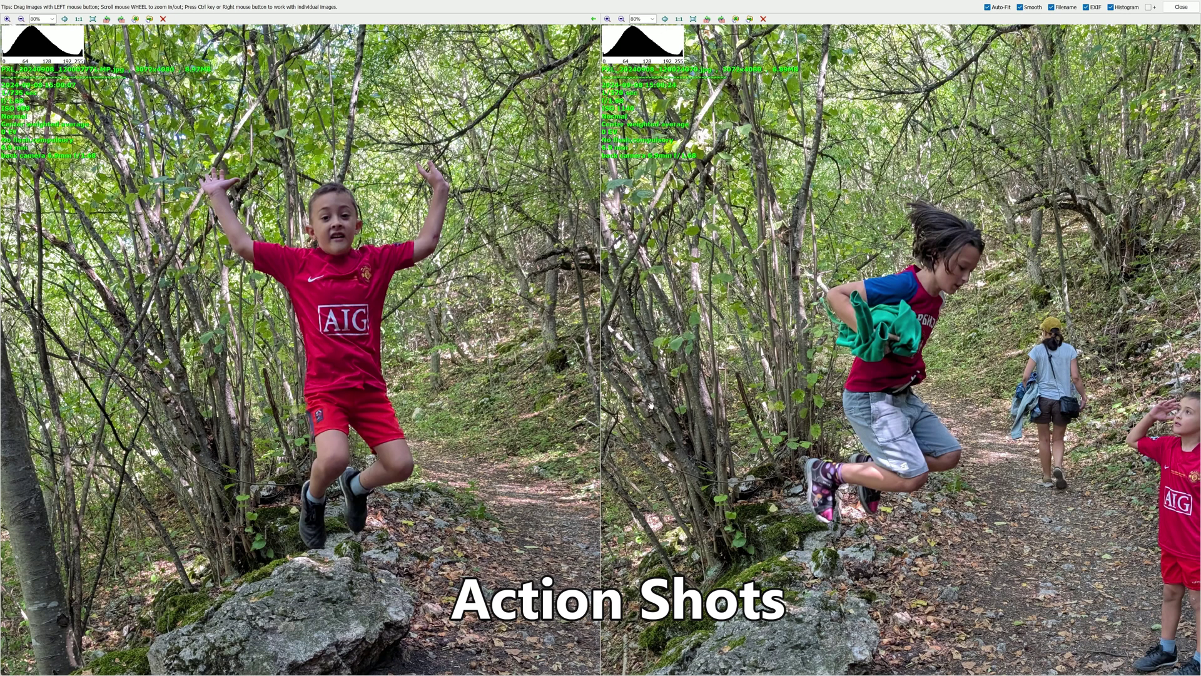